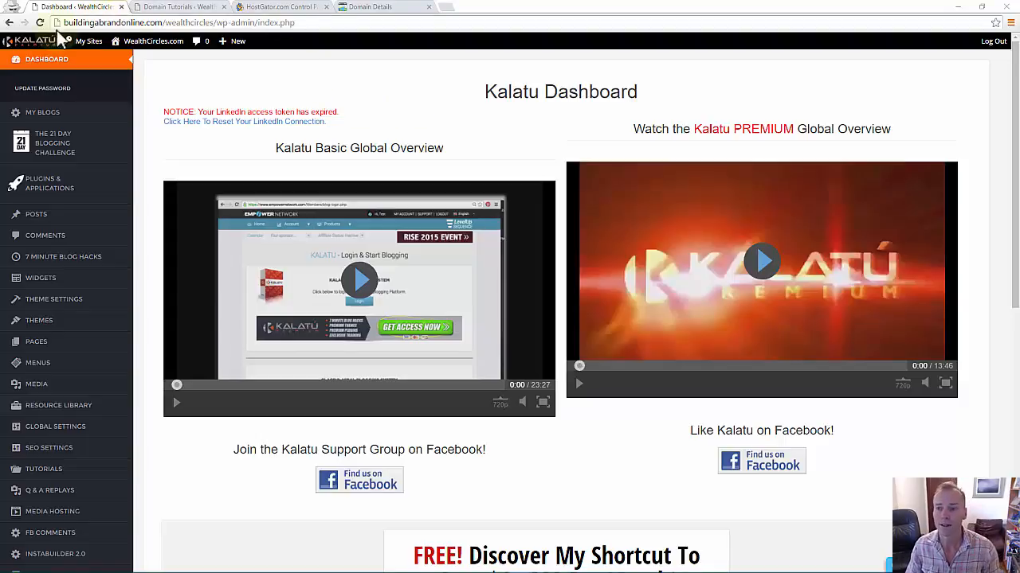
- Open the My Blogs page of the Kalatu dashboard and review the domains offered for a new blog and the remaining site options
click(40, 23)
mouse_move(128, 142)
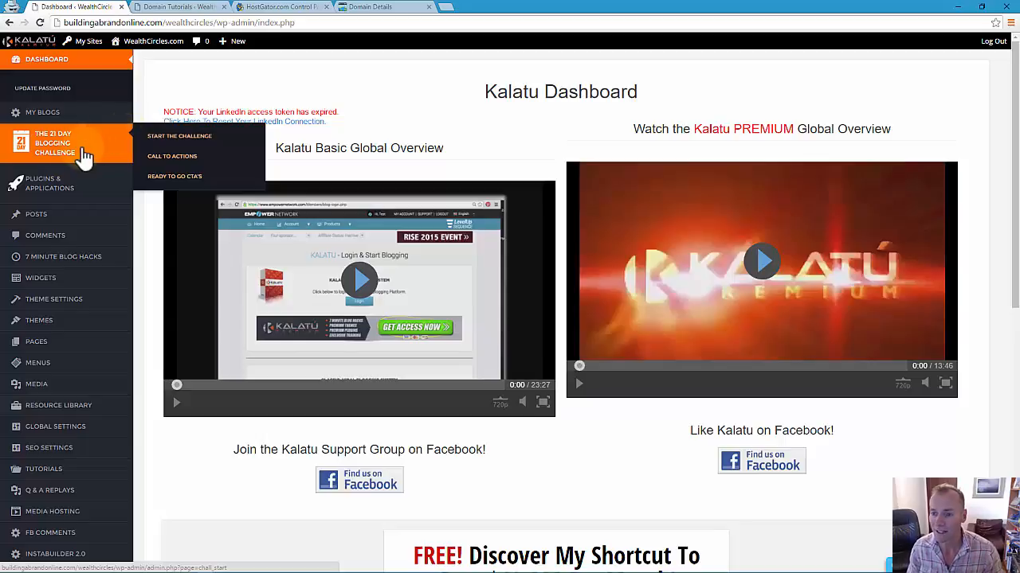
click(34, 111)
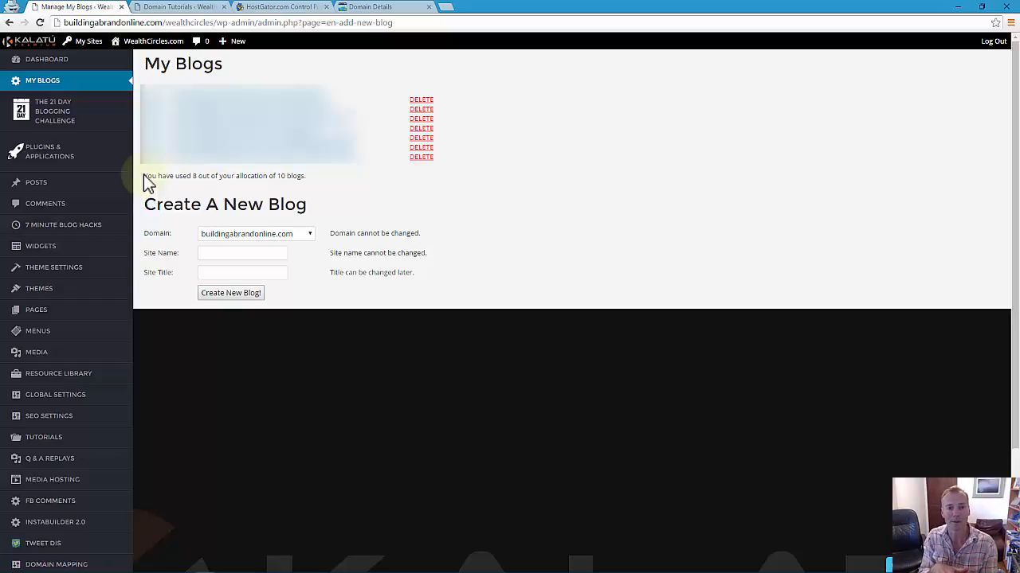
click(299, 239)
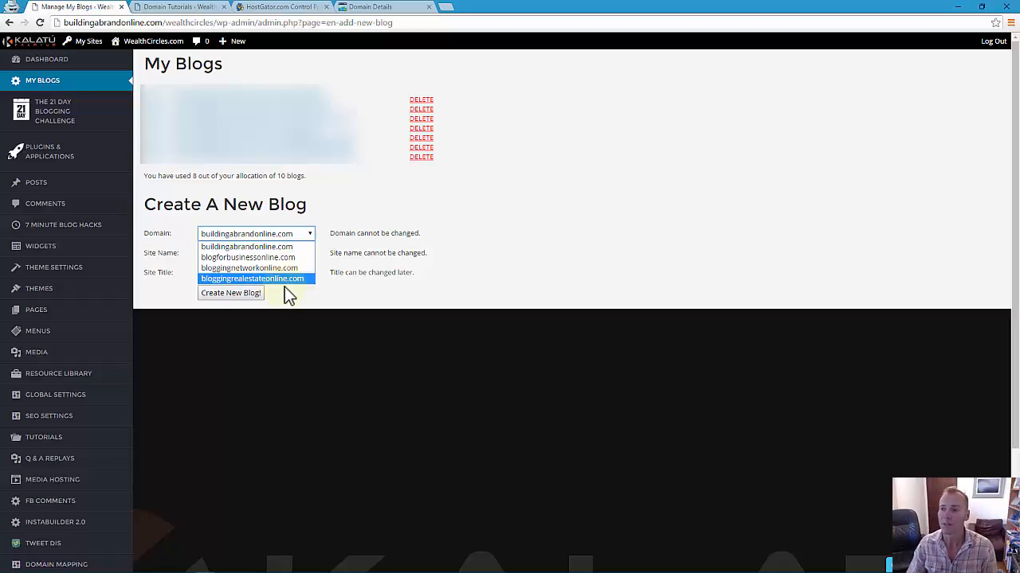
click(94, 361)
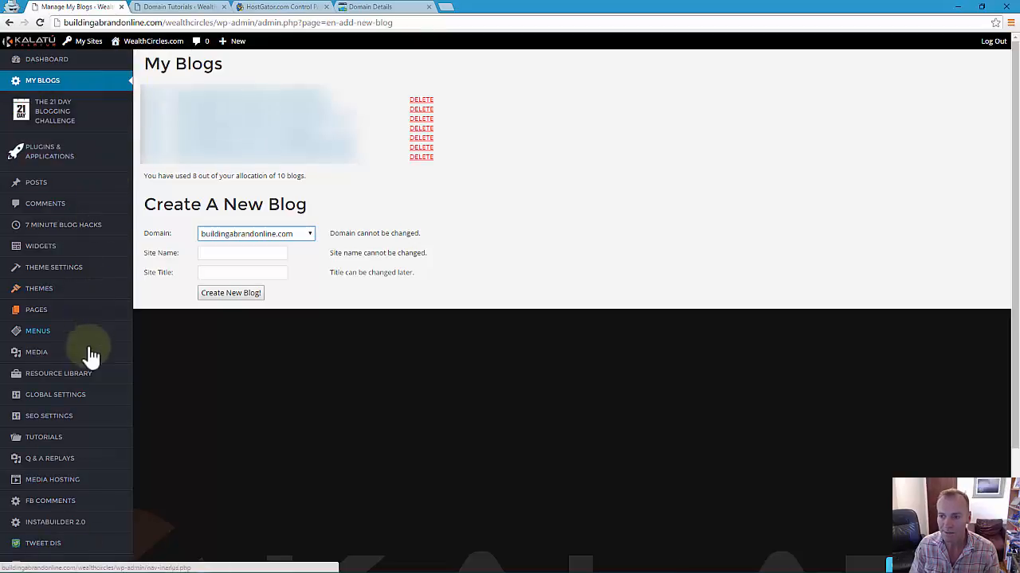
mouse_move(67, 447)
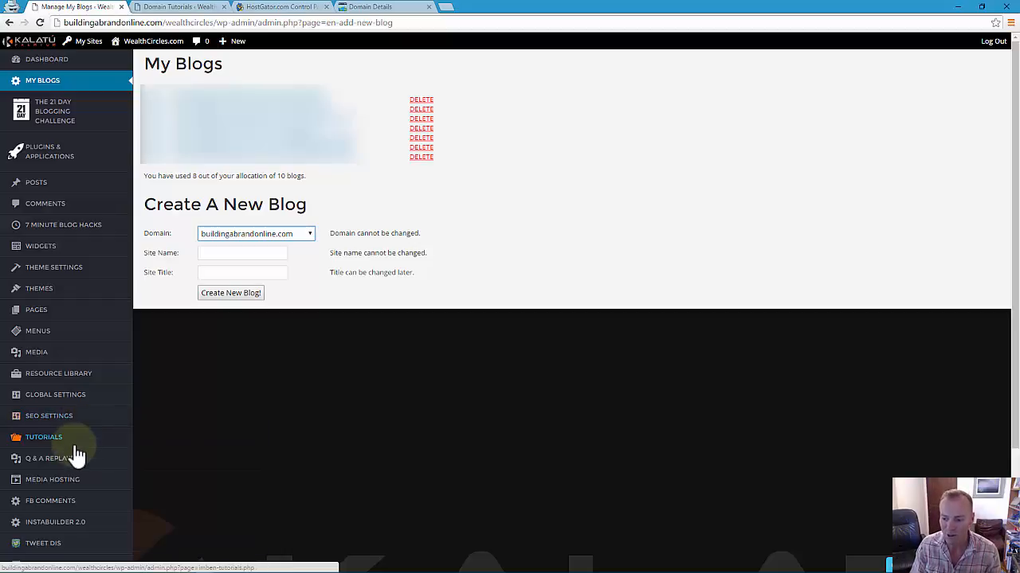
scroll(72, 514, down, 2)
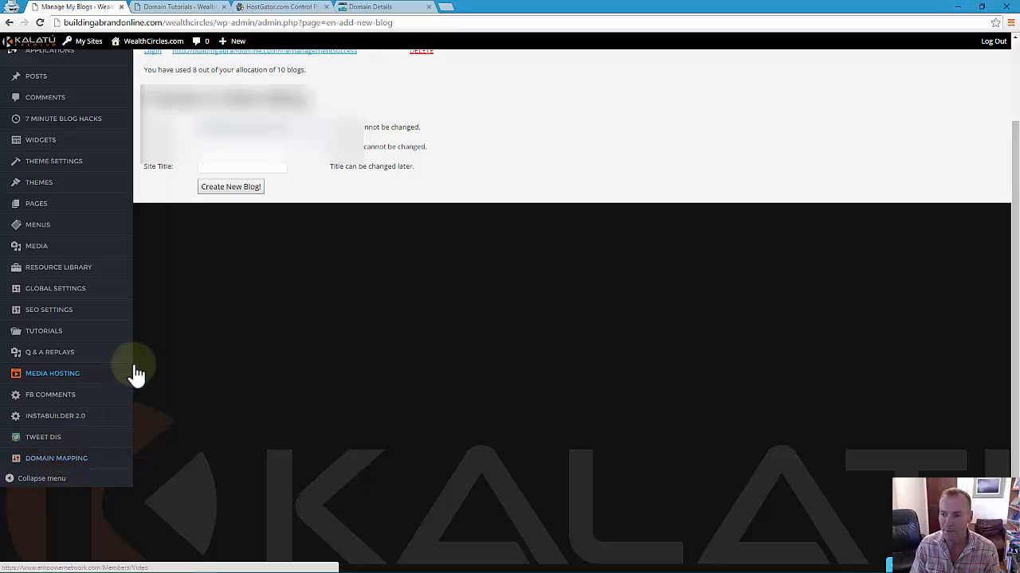
scroll(191, 353, up, 2)
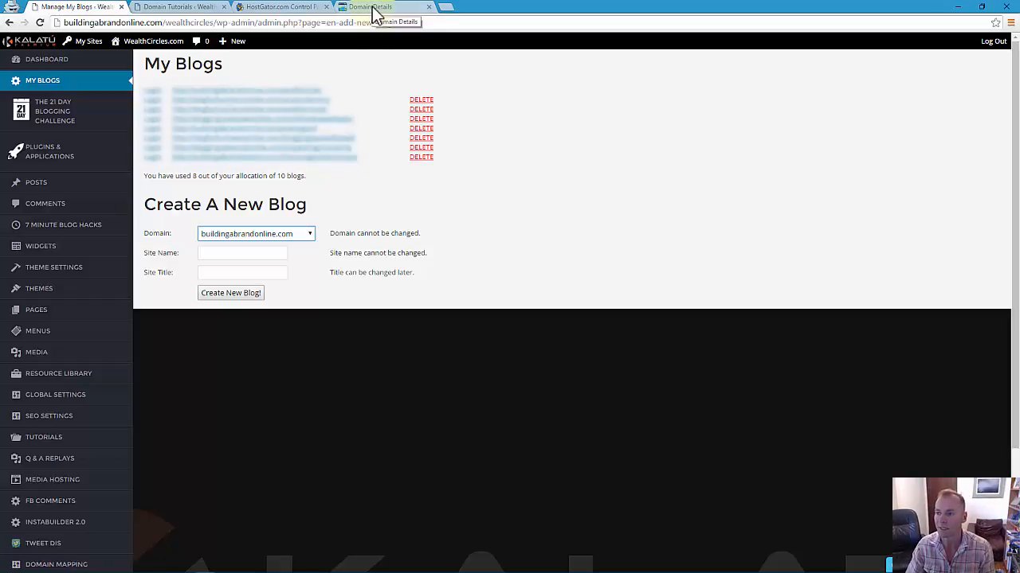
- Switch to GoDaddy's domain details for PROJECTFAMILYFREEDOM.COM and examine its current nameservers
click(372, 8)
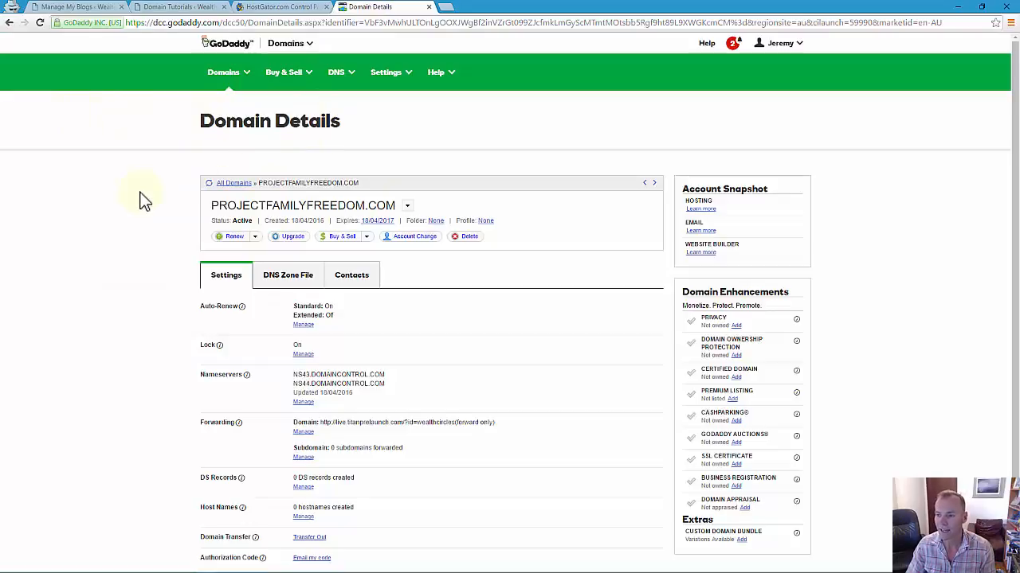
scroll(140, 193, down, 2)
scroll(141, 199, up, 2)
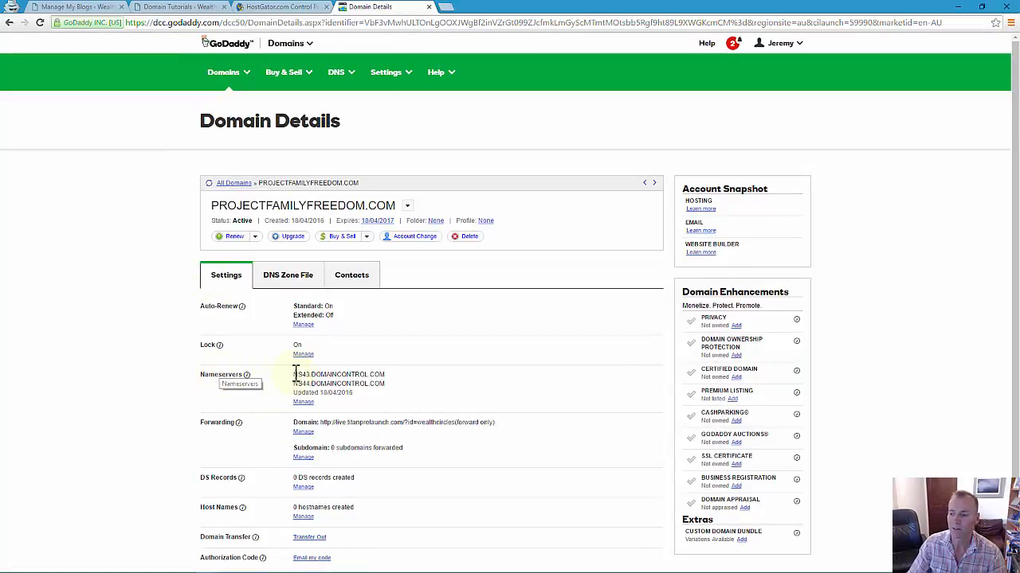
drag(294, 375, 380, 372)
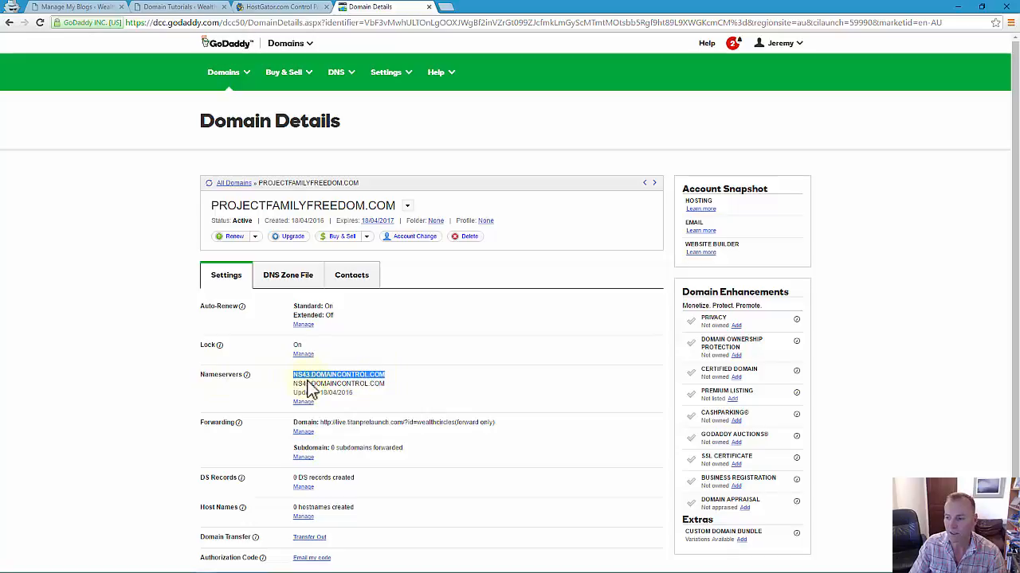
drag(294, 383, 387, 383)
click(354, 382)
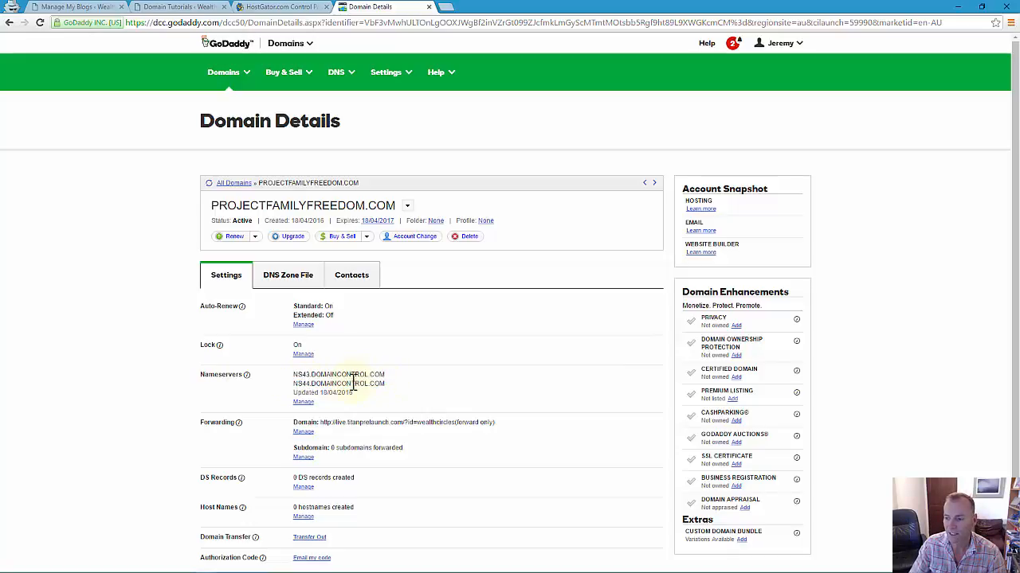
- Change the nameserver setup type of PROJECTFAMILYFREEDOM.COM to Custom and open the entry form for custom nameservers
click(303, 403)
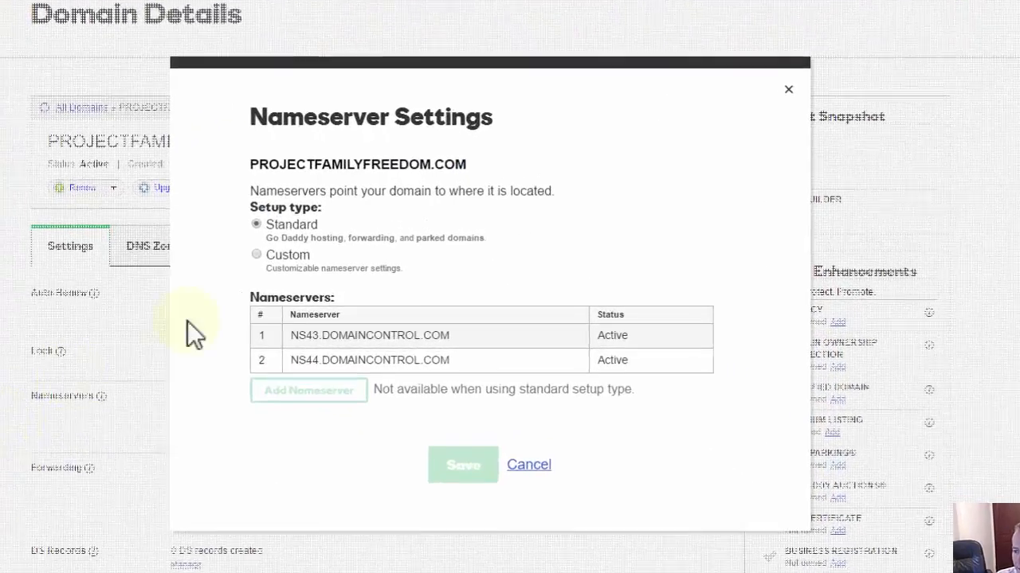
click(227, 247)
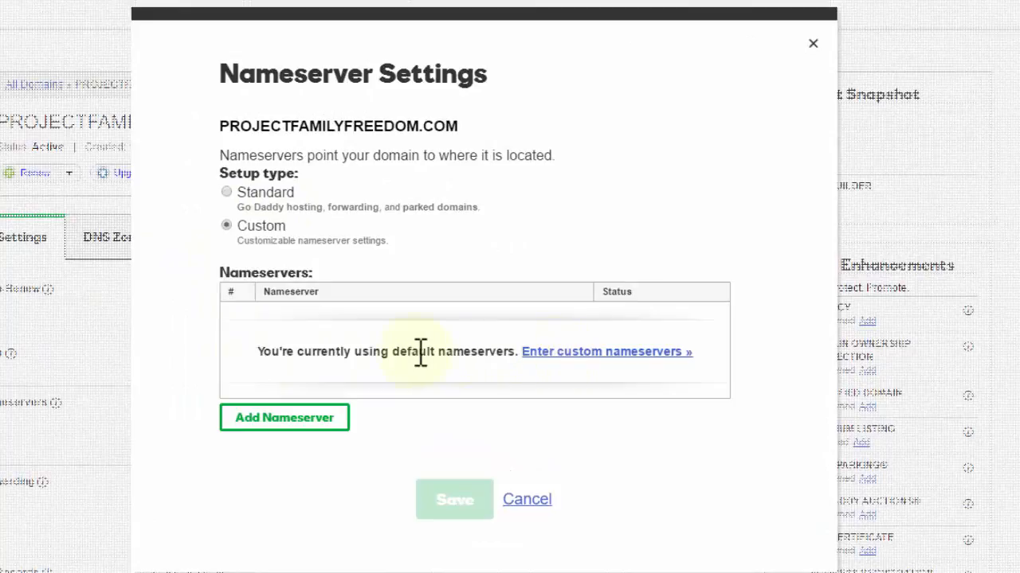
click(593, 355)
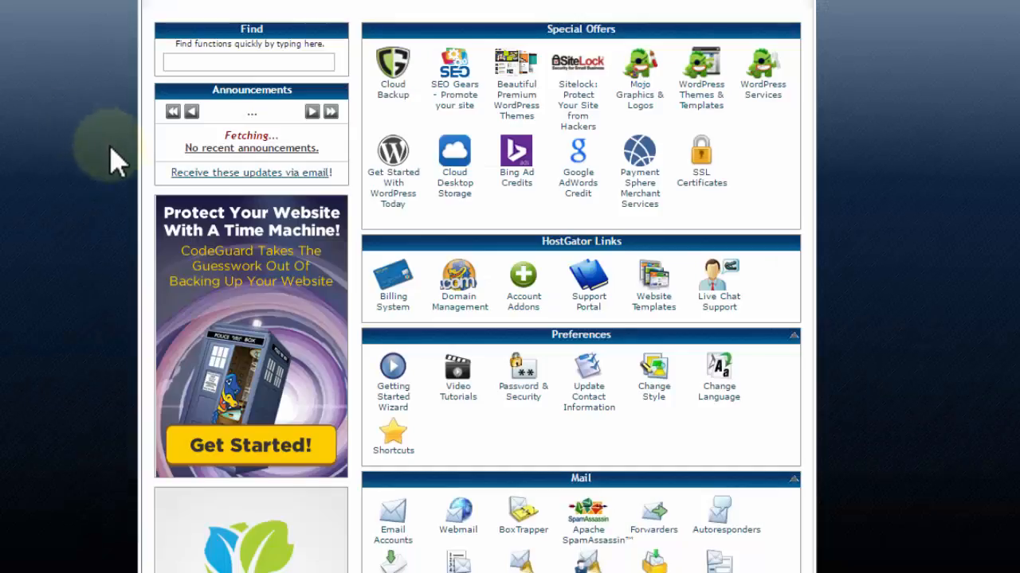
- Copy the first name server, ns6483.hostgator.com, from the HostGator control panel and enter it as GoDaddy's first custom nameserver
scroll(128, 344, down, 20)
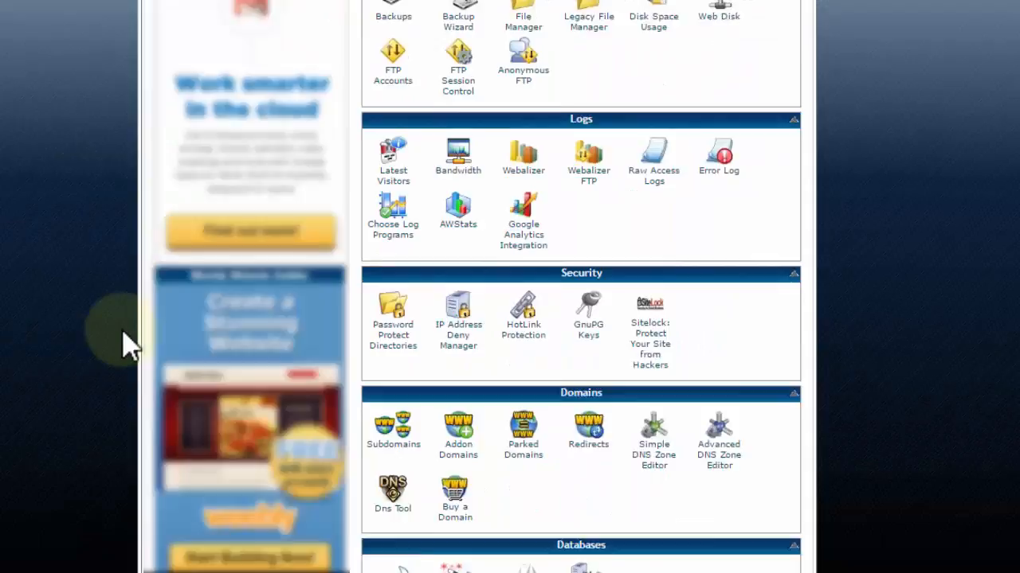
scroll(127, 344, down, 20)
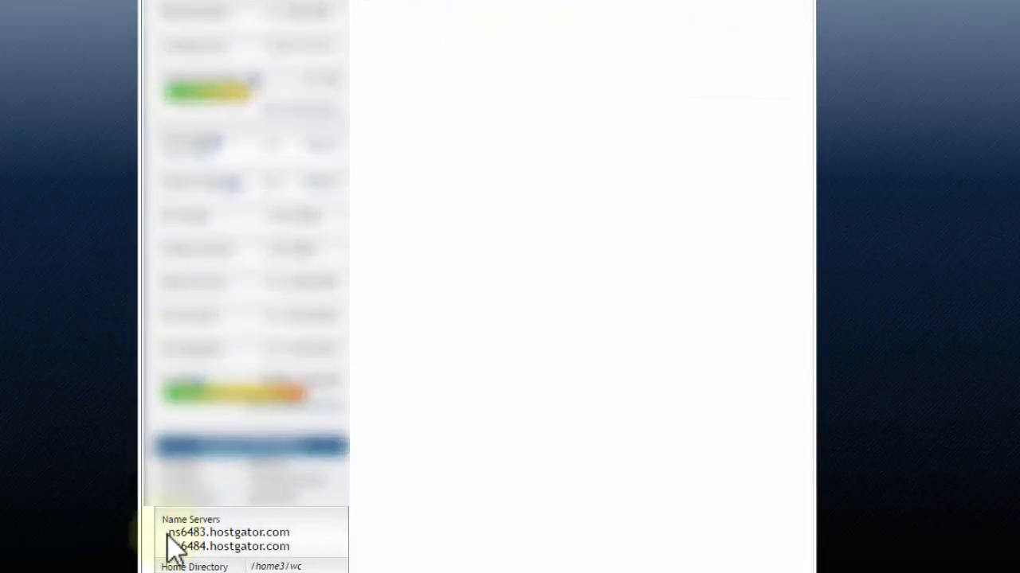
drag(169, 536, 294, 532)
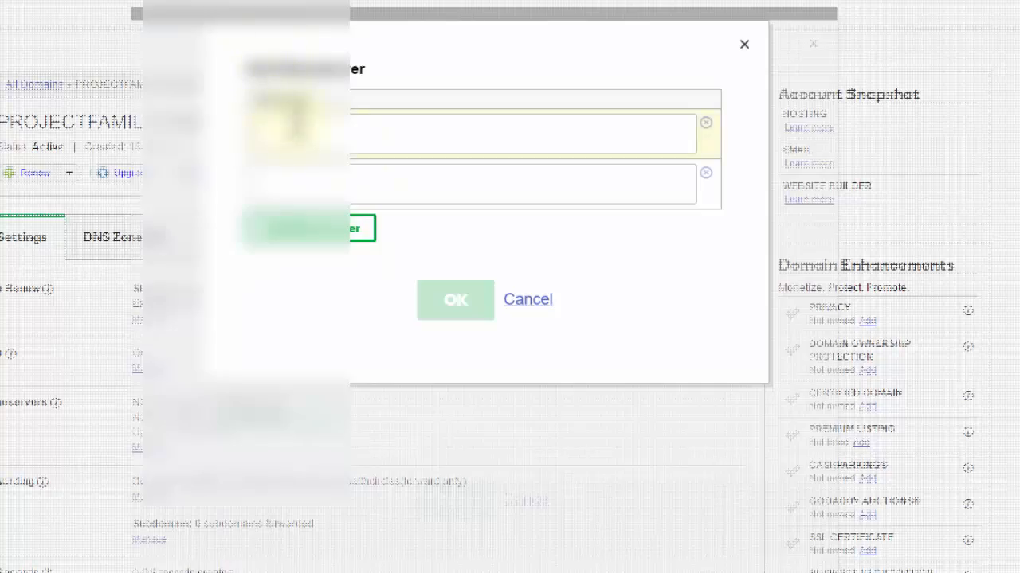
click(281, 134)
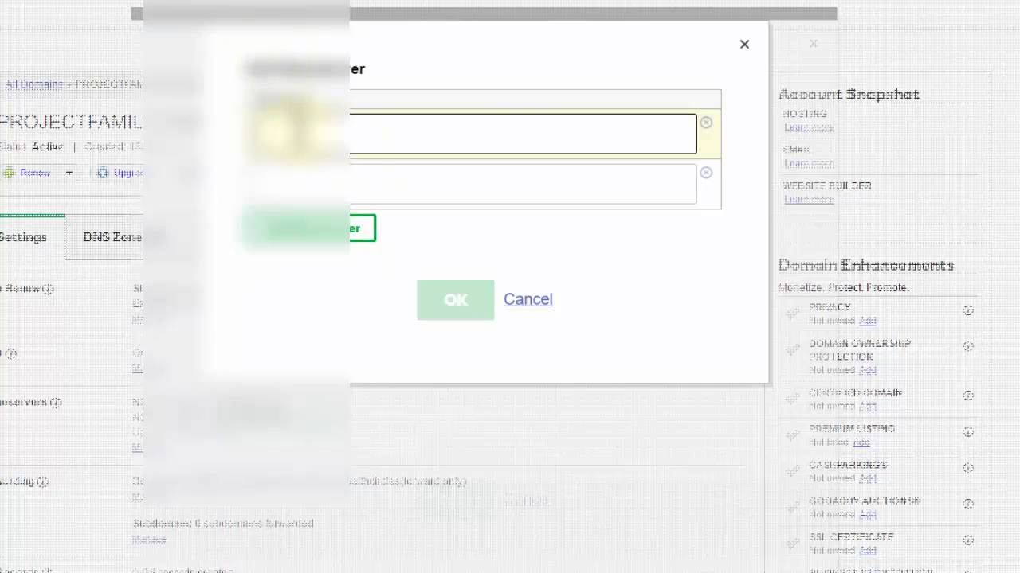
key(ctrl+v)
click(292, 182)
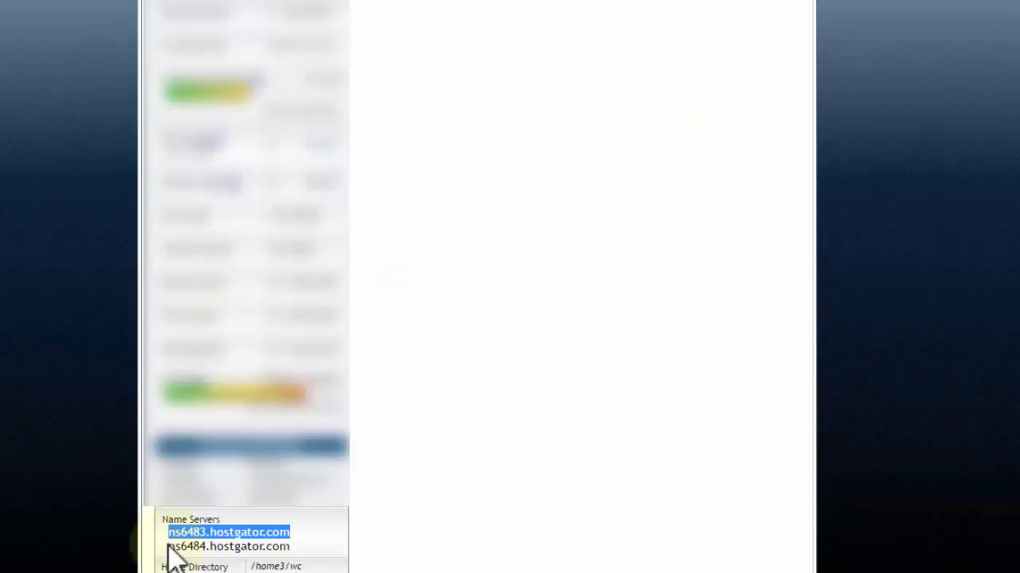
- Copy ns6484.hostgator.com from HostGator, enter it as the second custom nameserver in GoDaddy, and save the nameserver settings
drag(170, 546, 291, 563)
key(ctrl+c)
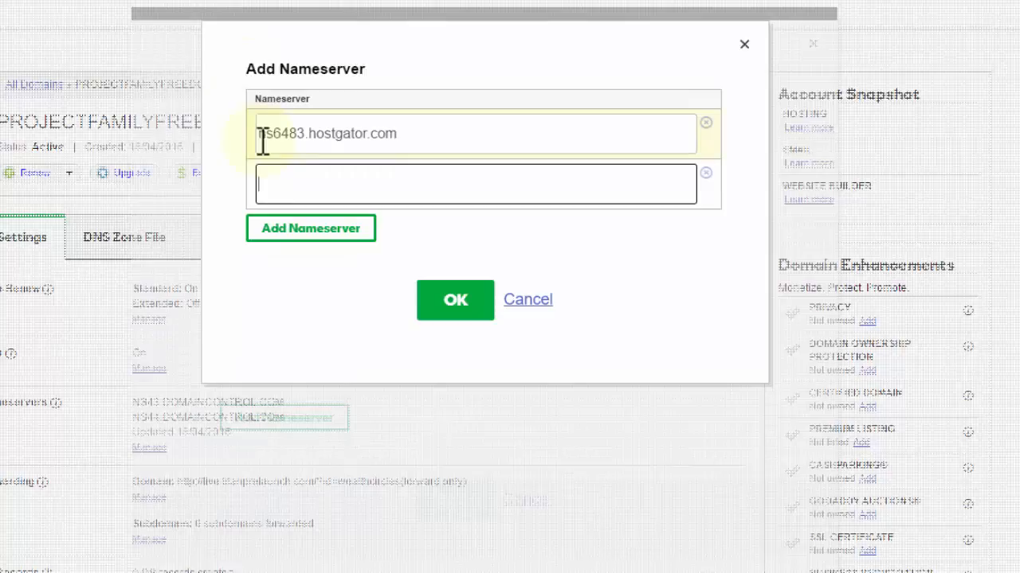
click(286, 173)
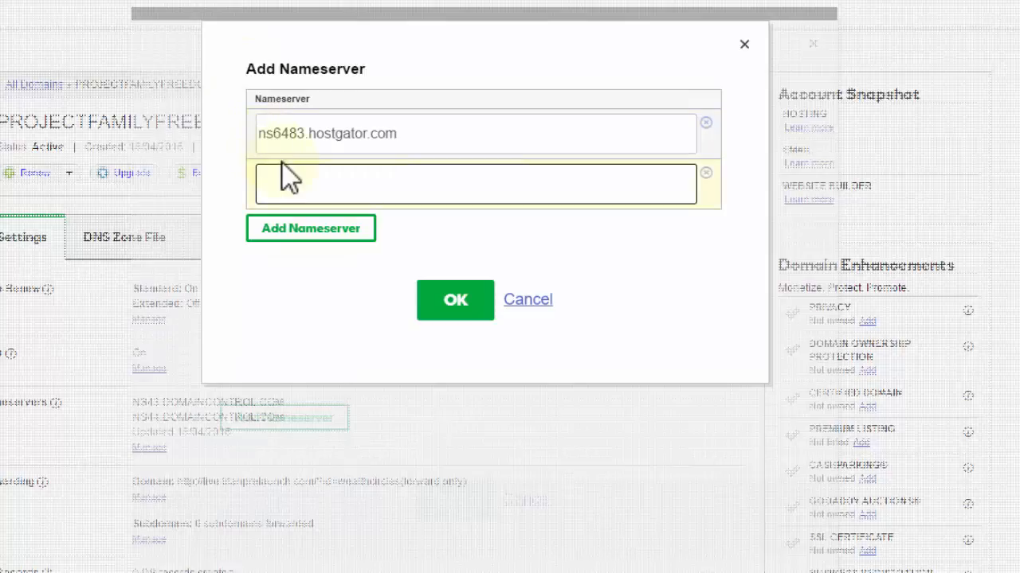
key(ctrl+v)
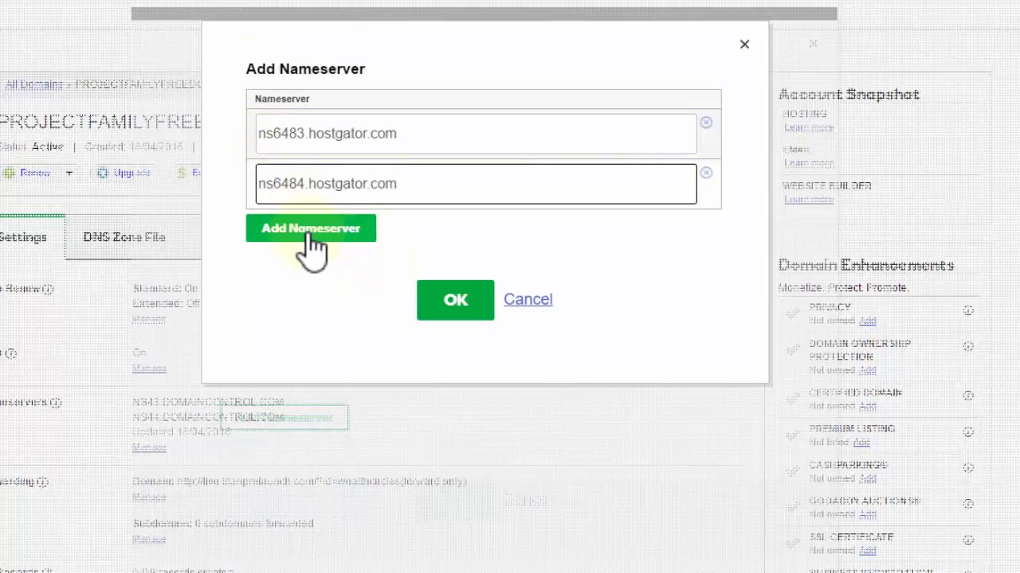
click(451, 301)
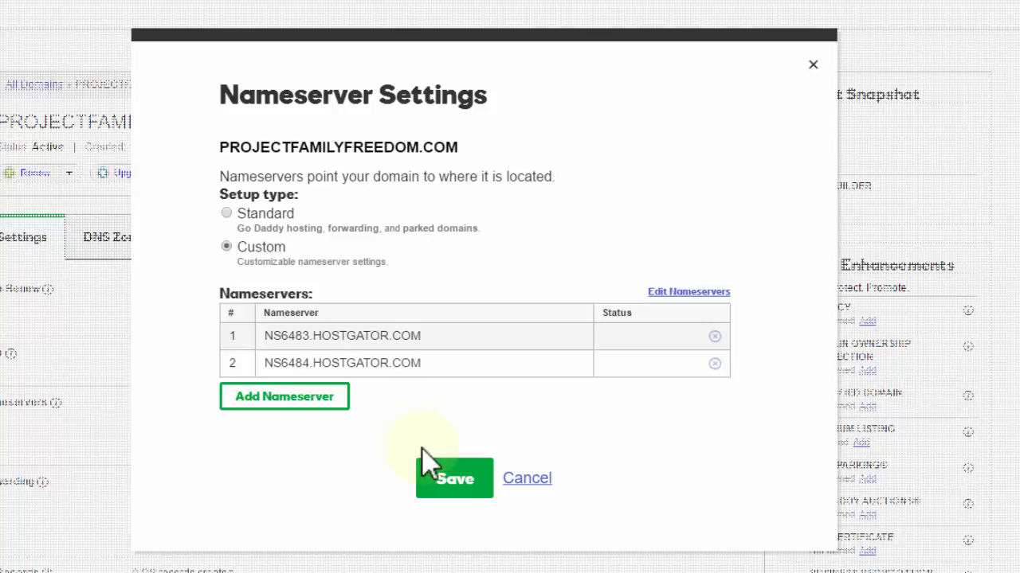
click(455, 479)
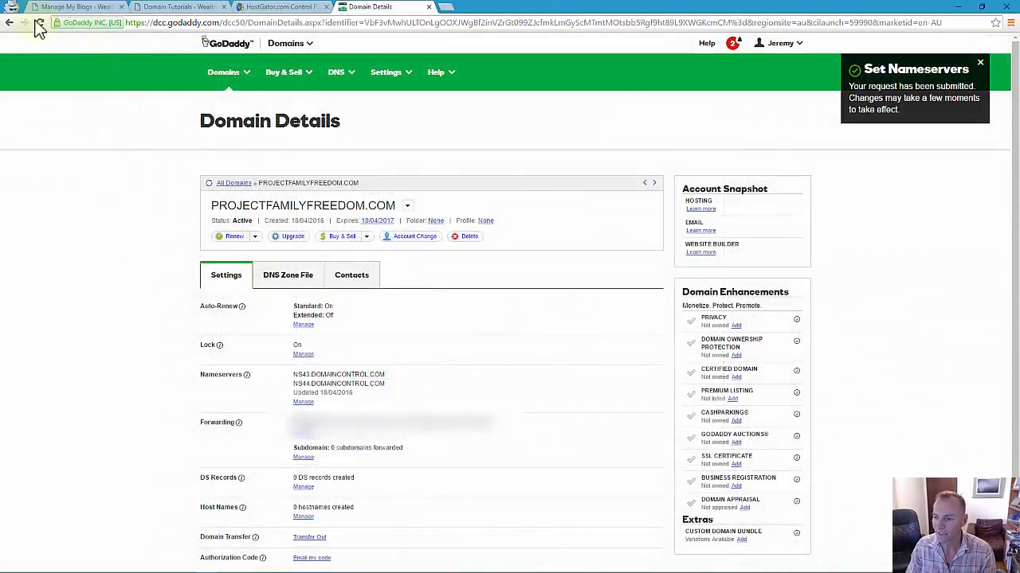
- Reload the domain details page to check whether the nameserver change has been applied
click(36, 24)
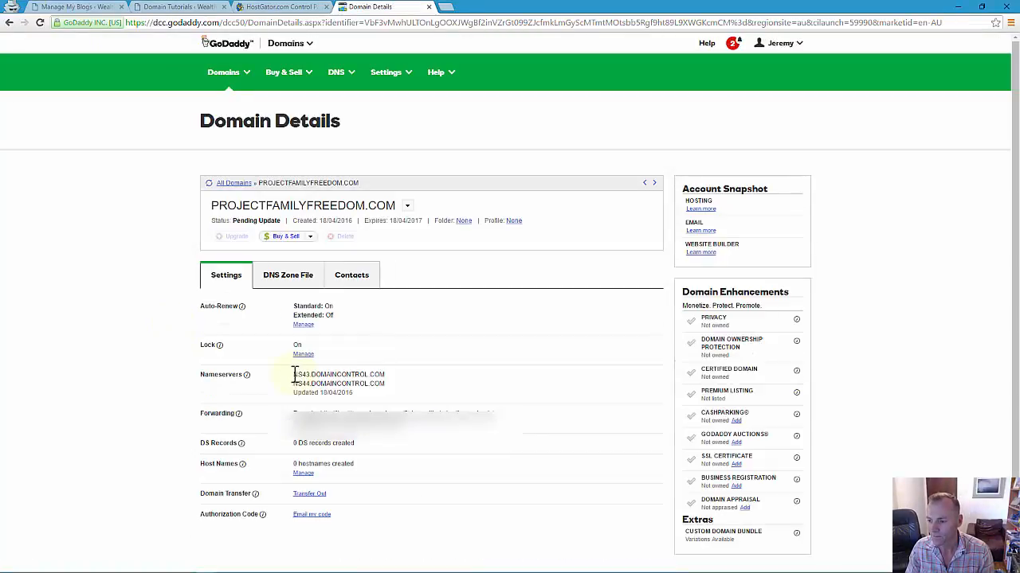
drag(293, 375, 385, 374)
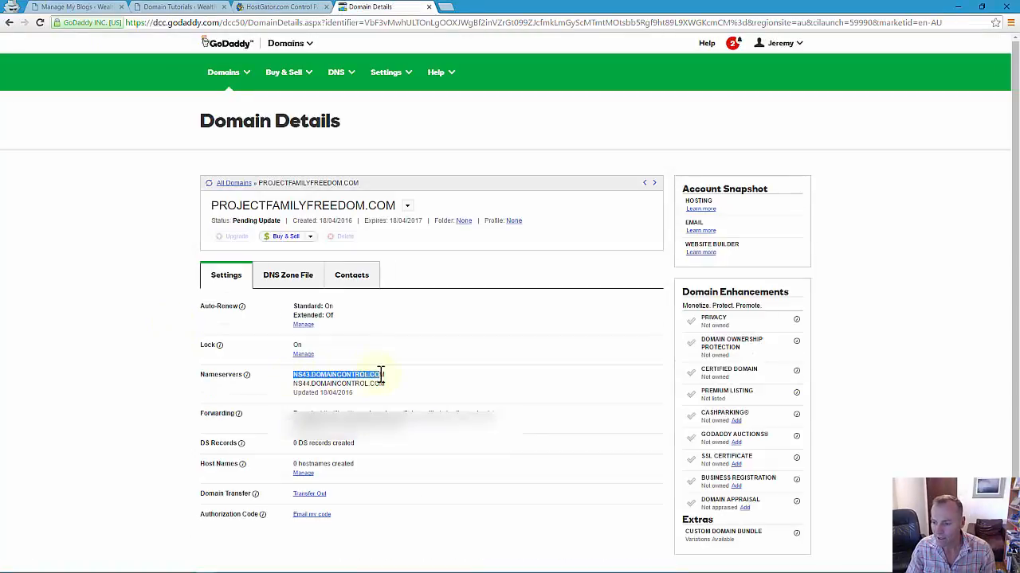
click(39, 22)
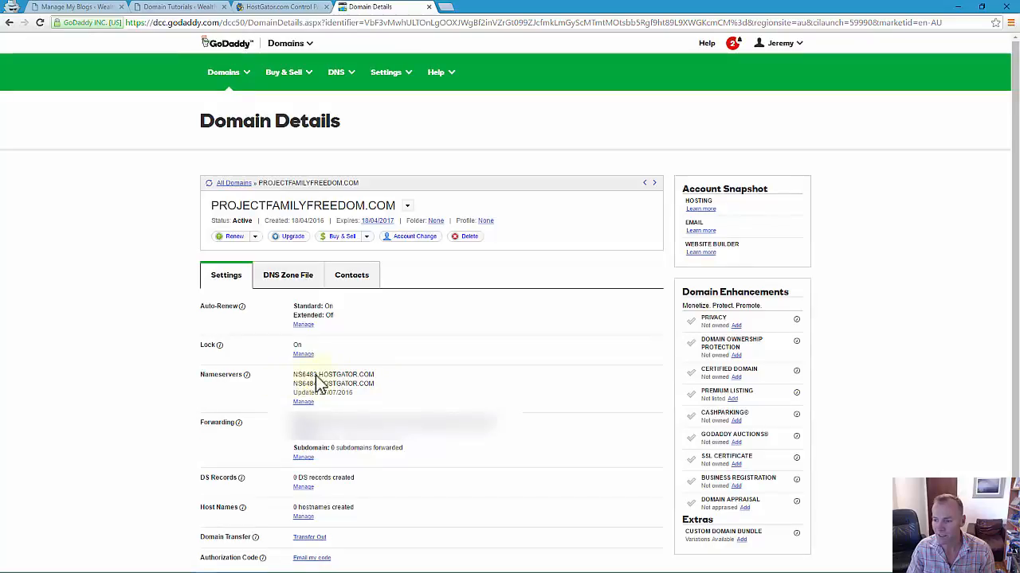
- Switch to the HostGator control panel, open Addon Domains, and enter projectfamilyfreedom.com as the new domain name
click(291, 10)
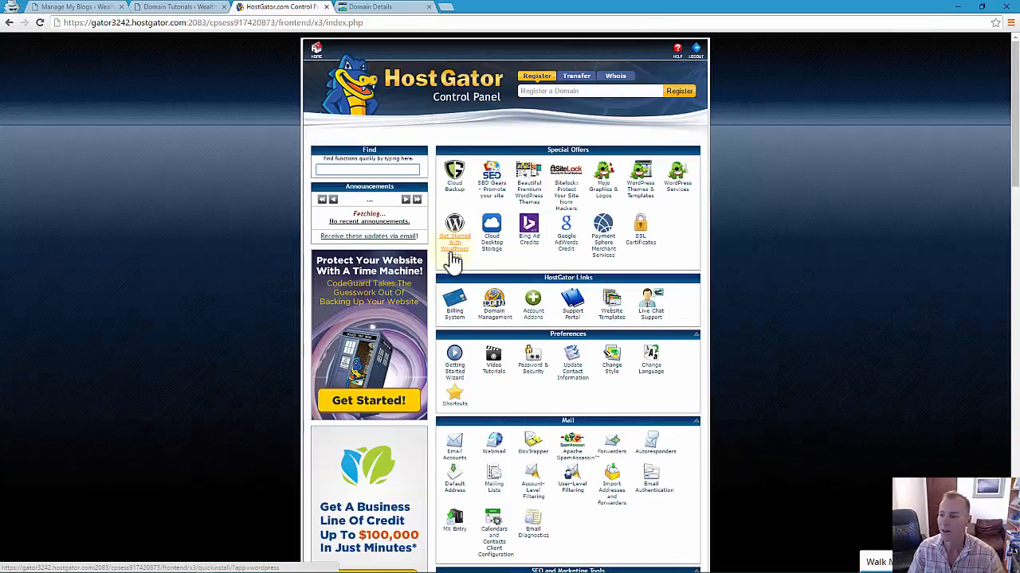
scroll(452, 257, down, 6)
scroll(454, 271, down, 2)
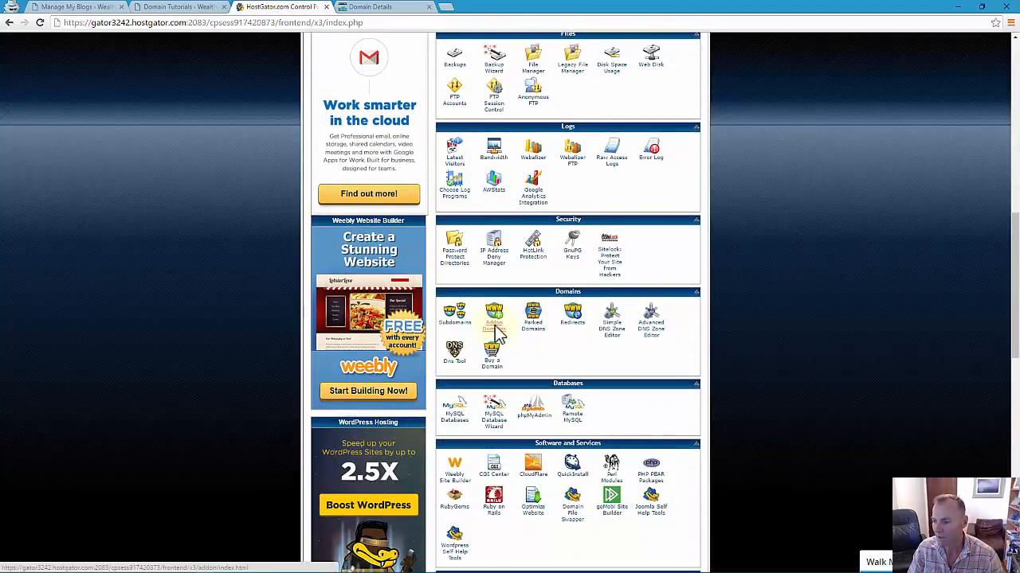
click(495, 334)
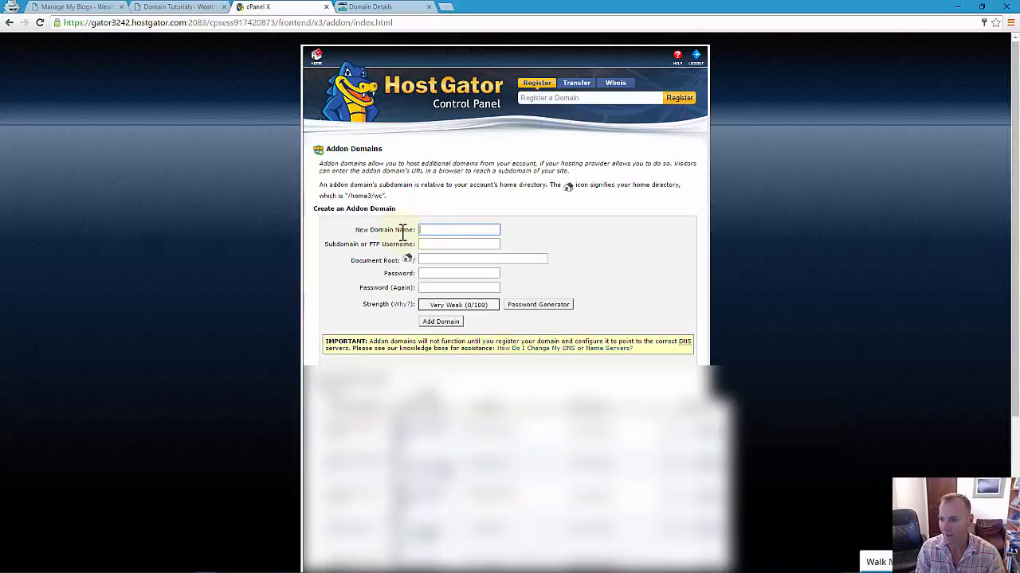
text(projectfa)
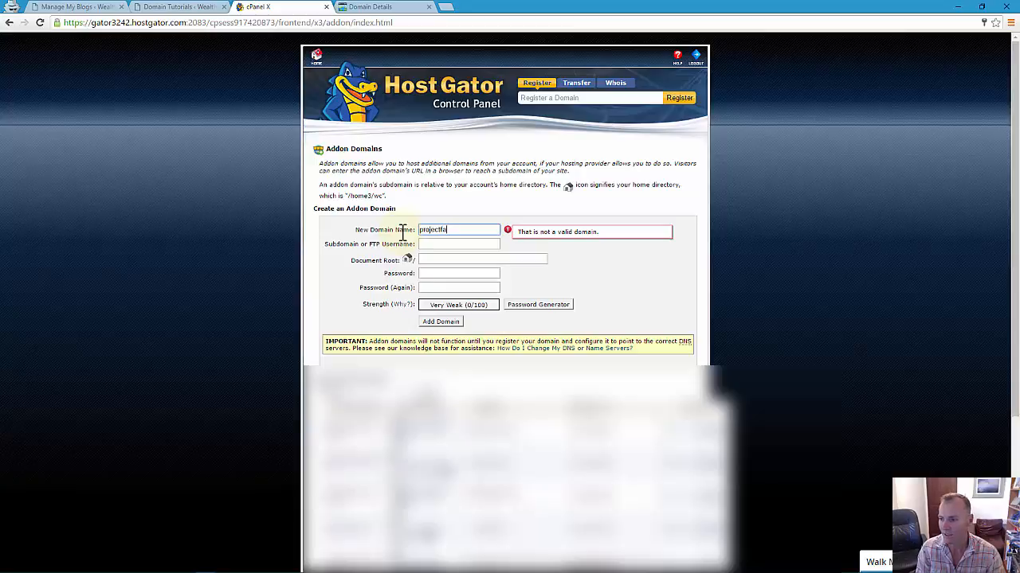
text(milyfreedo)
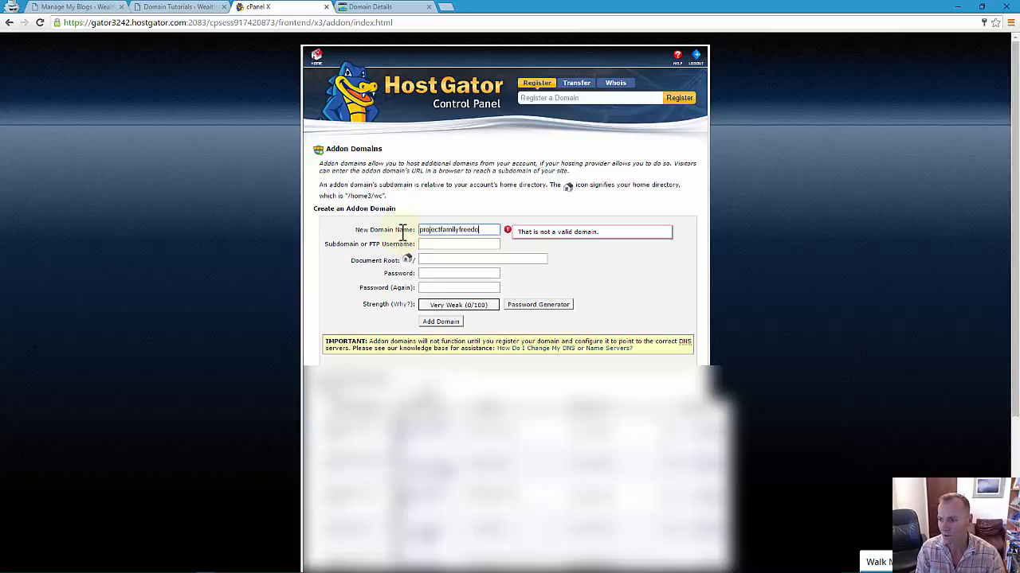
text(m.com)
key(Tab)
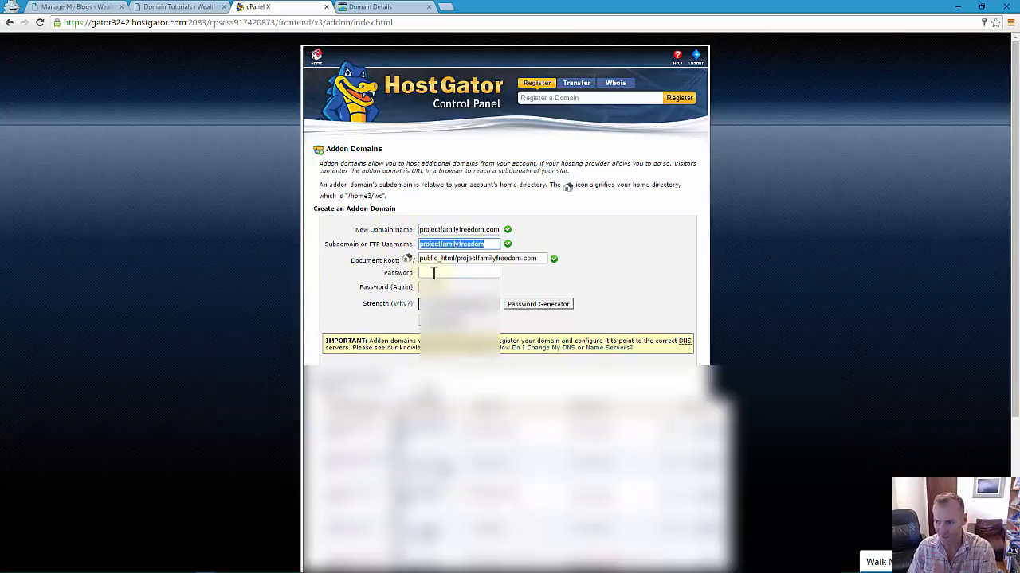
- Fill the addon domain's password fields with a generated password, create the addon domain, and return to the control panel home page
click(561, 305)
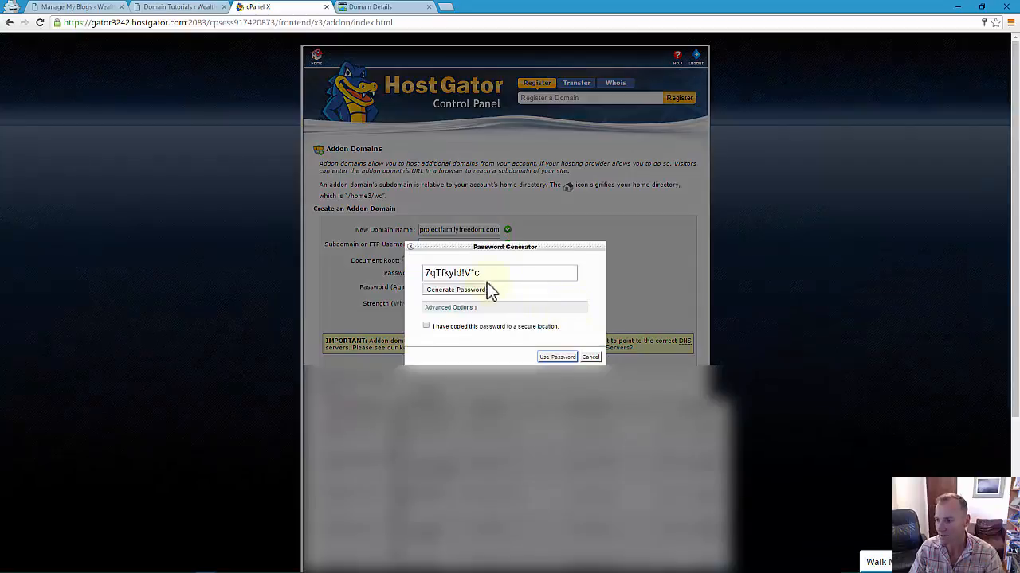
click(427, 326)
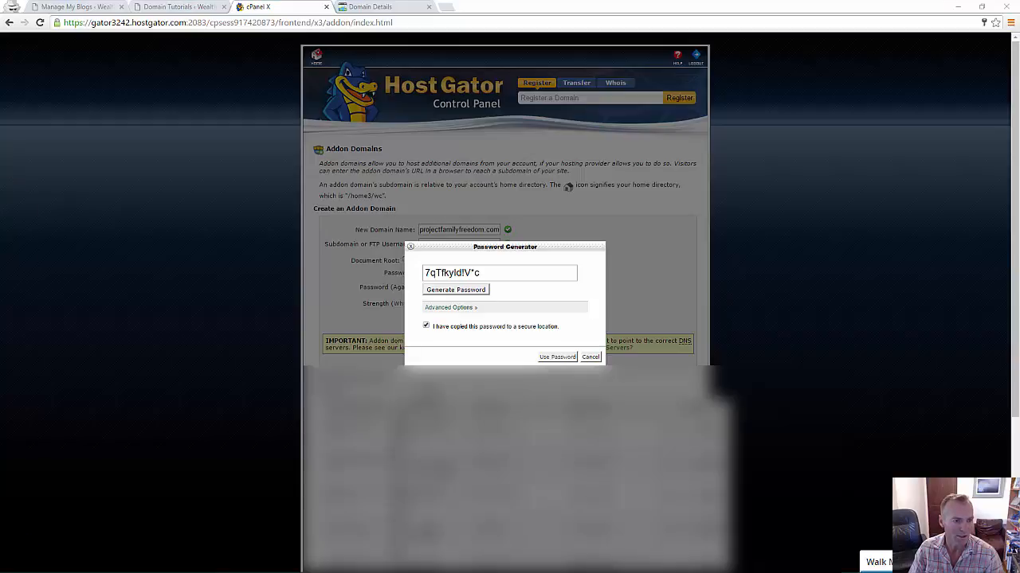
drag(0, 152, 753, 70)
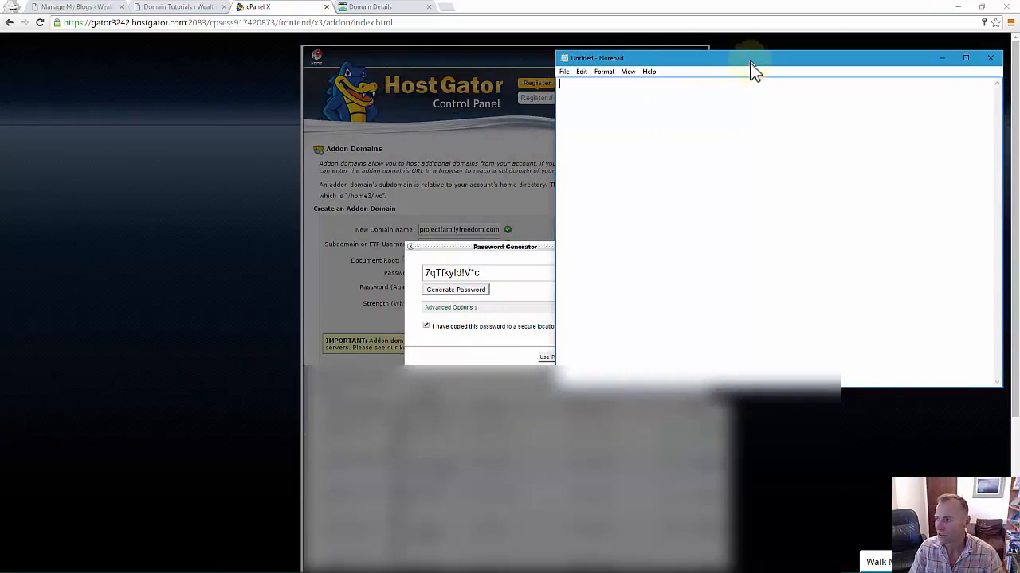
click(472, 246)
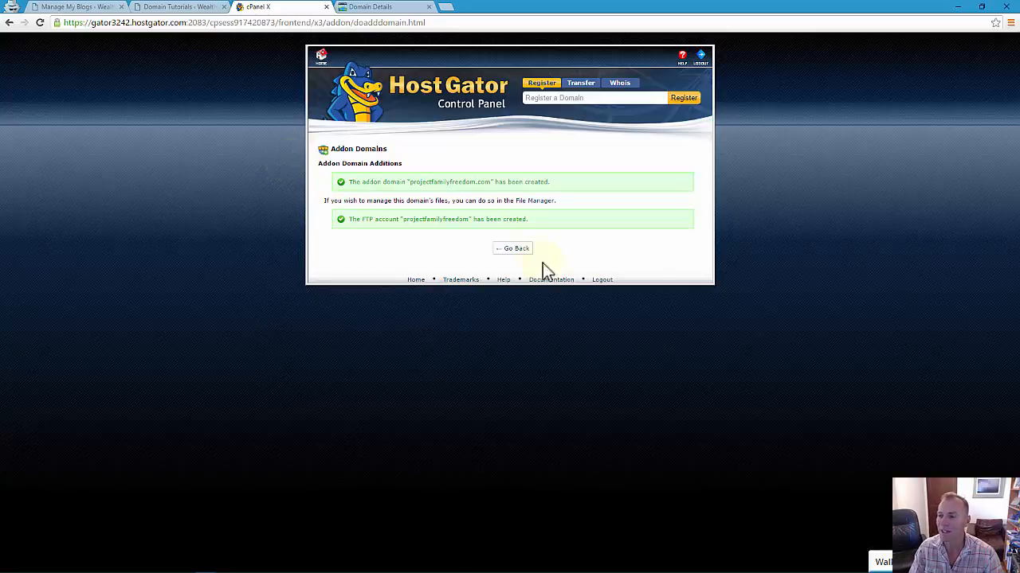
click(321, 59)
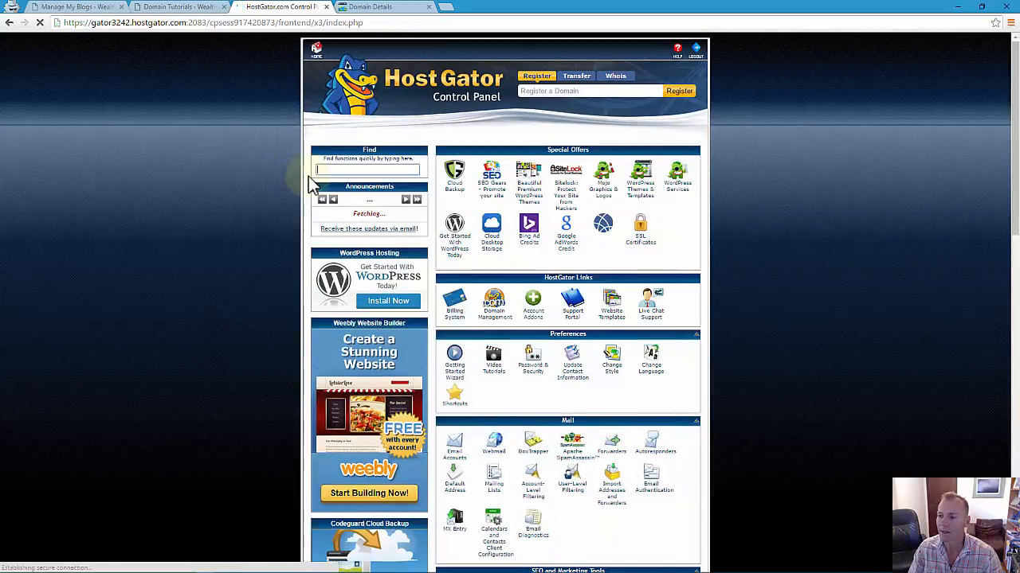
scroll(438, 319, down, 5)
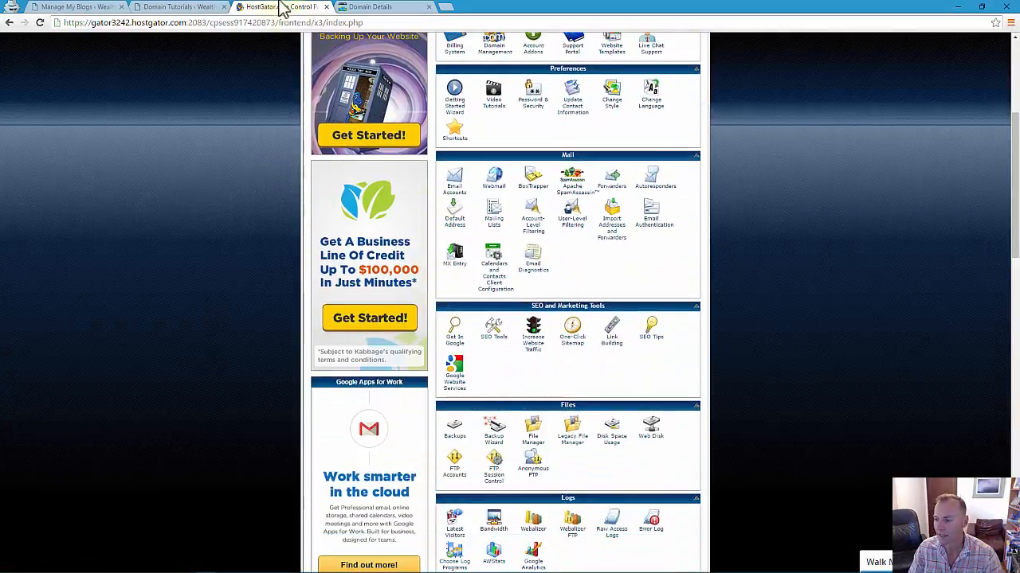
- Switch to the Kalatu Domain Tutorials page and look through the domain mapping videos for the different registrars and hosts
click(164, 6)
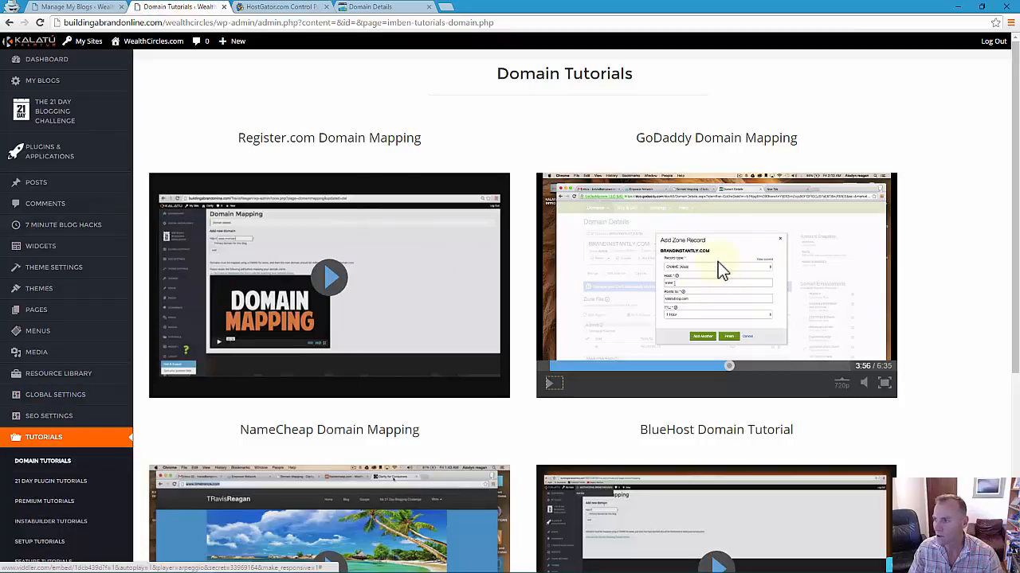
scroll(717, 261, down, 2)
scroll(717, 261, down, 3)
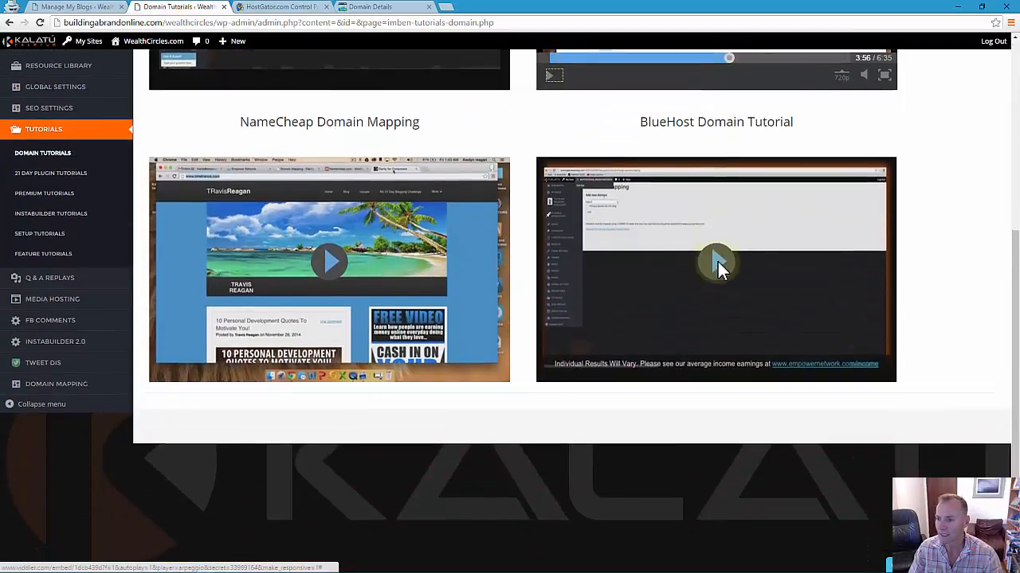
scroll(718, 262, up, 4)
scroll(718, 262, up, 2)
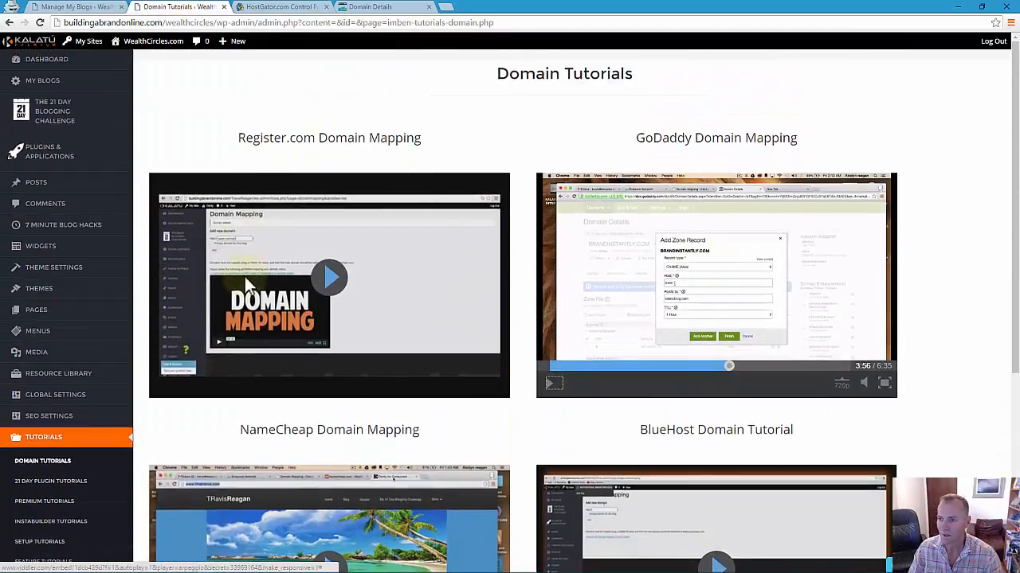
scroll(262, 345, down, 1)
scroll(262, 348, down, 1)
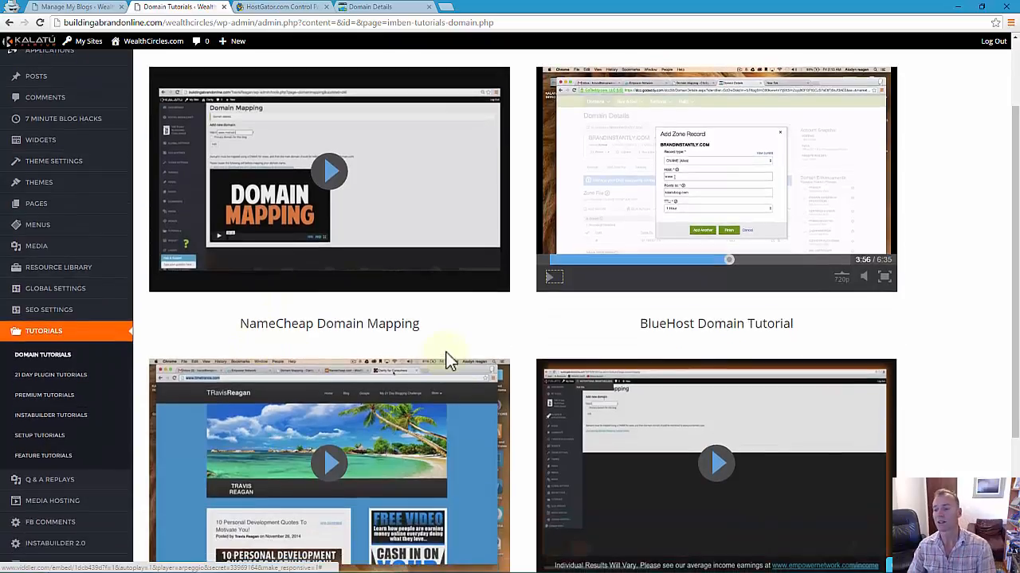
scroll(666, 459, down, 2)
scroll(666, 459, down, 1)
scroll(466, 417, up, 3)
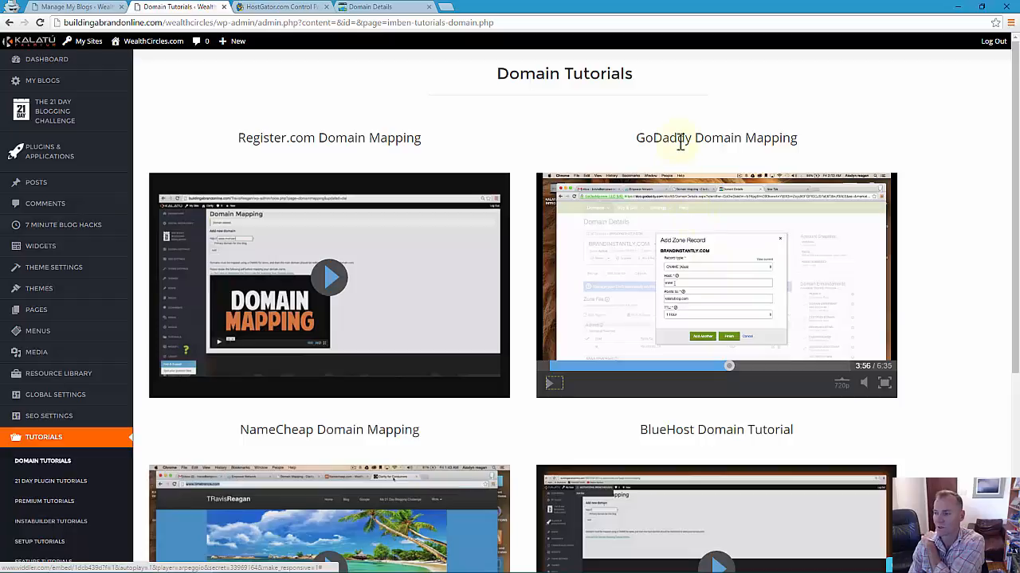
- Switch back to the HostGator control panel and open Redirects from the Domains section
click(277, 7)
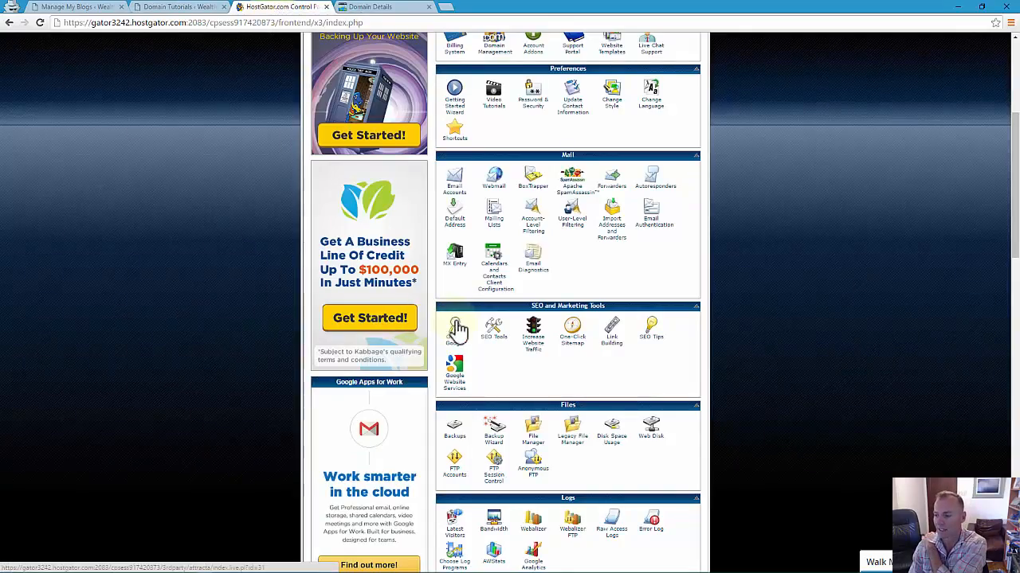
scroll(455, 327, up, 3)
scroll(461, 333, down, 7)
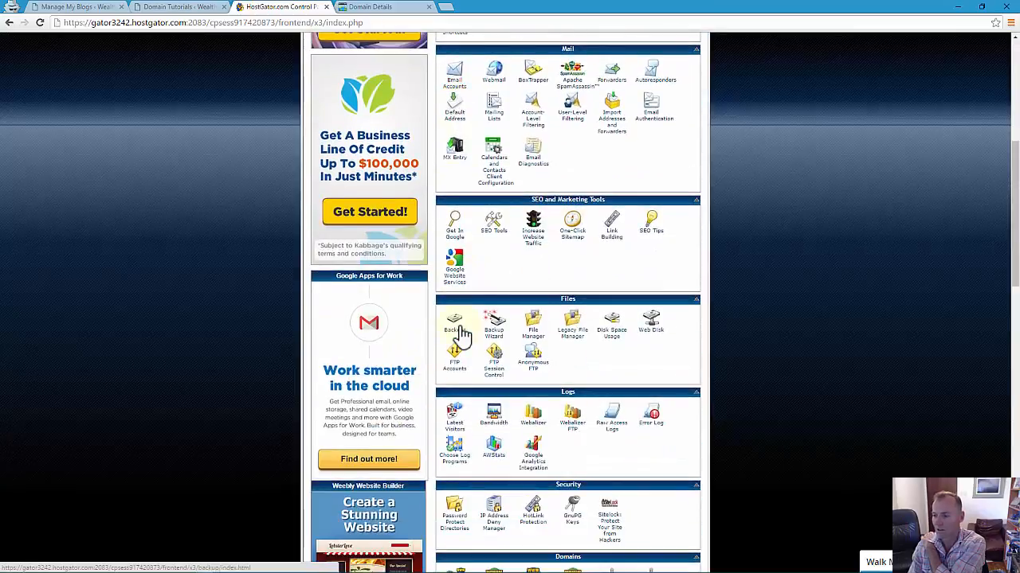
scroll(84, 239, up, 7)
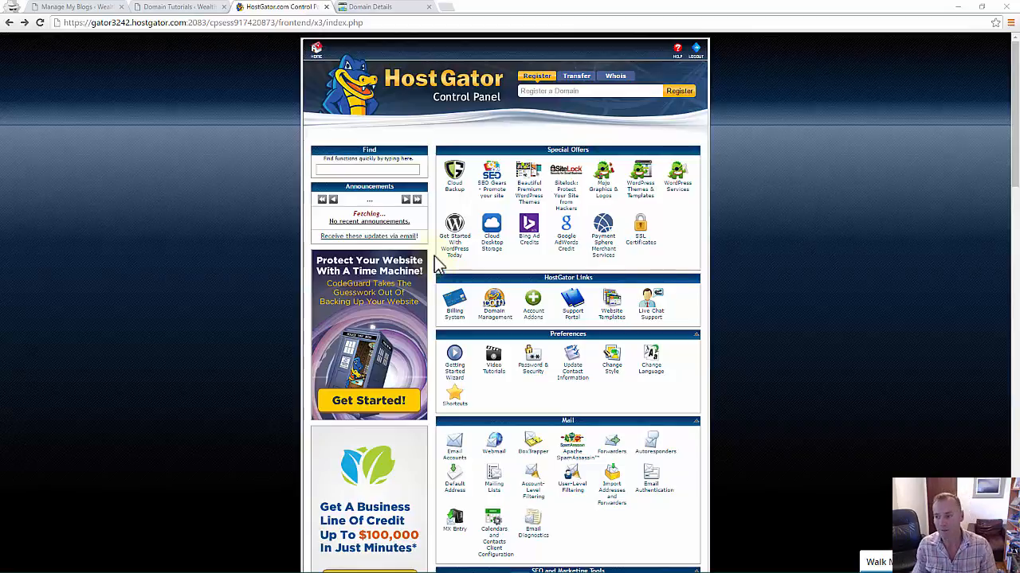
scroll(520, 396, down, 3)
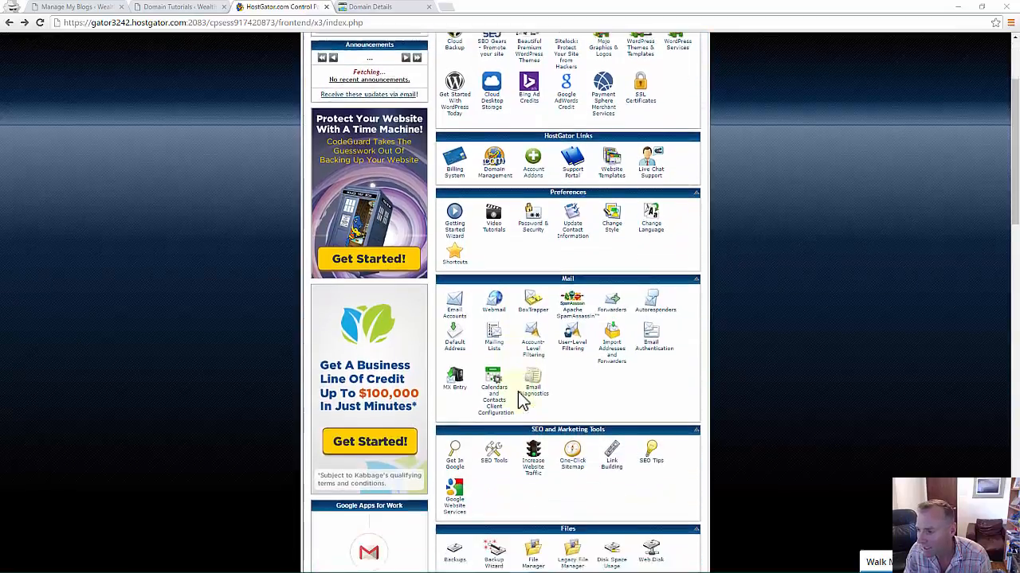
scroll(523, 384, down, 5)
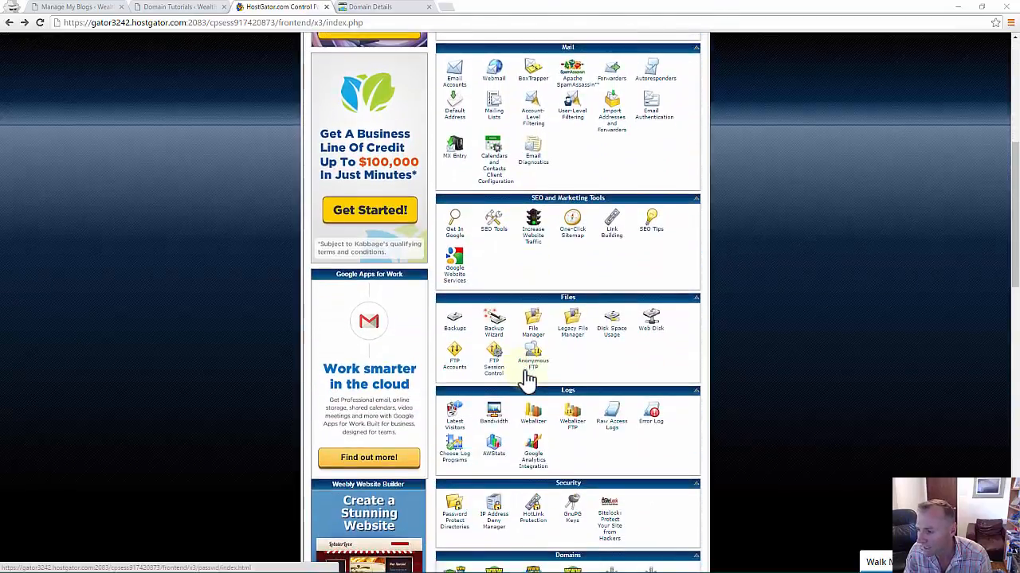
scroll(526, 380, down, 5)
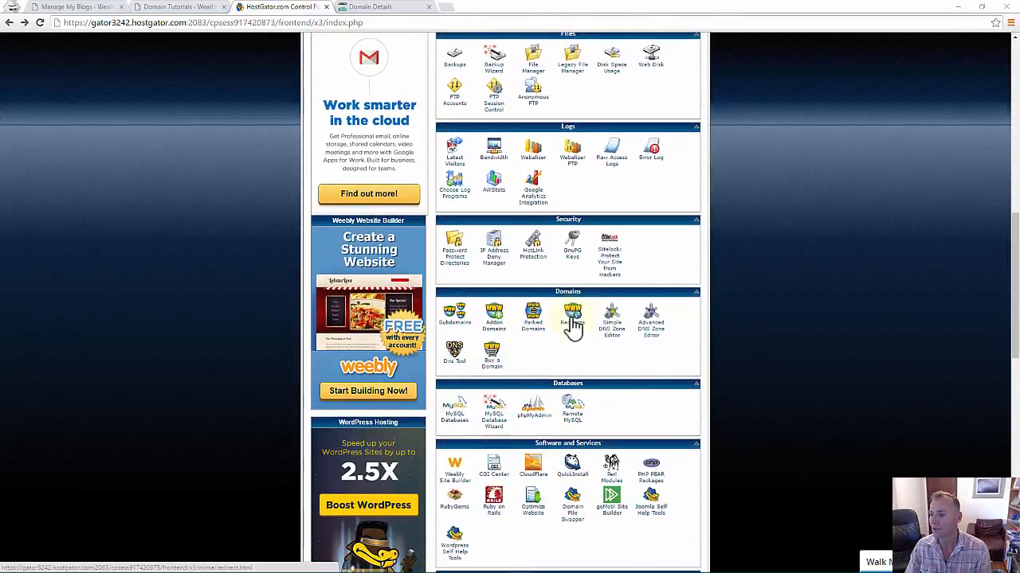
click(572, 319)
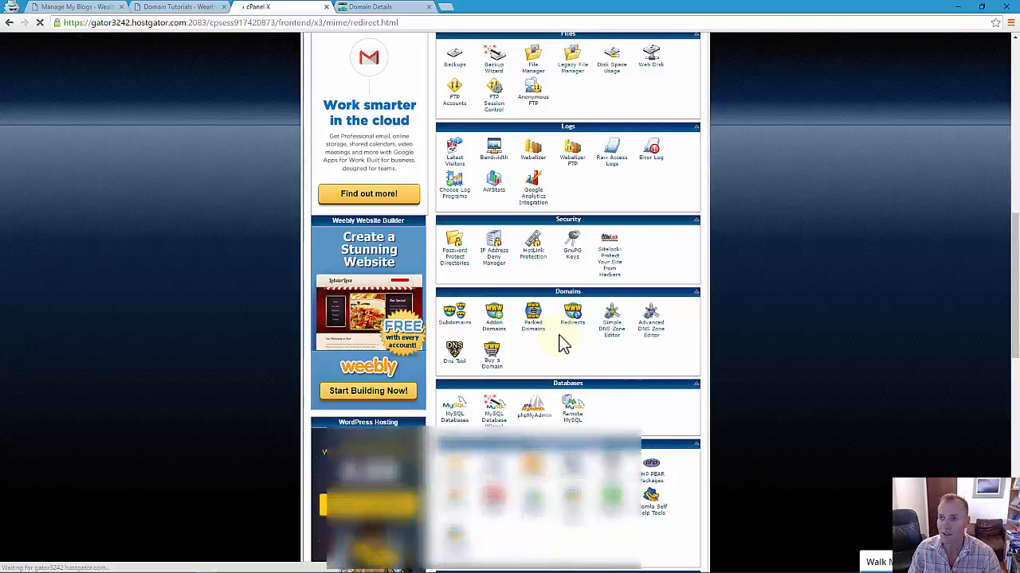
- Set the new redirect's type to Permanent (301) and choose projectfamilyfreedom.com as the domain to redirect
click(395, 241)
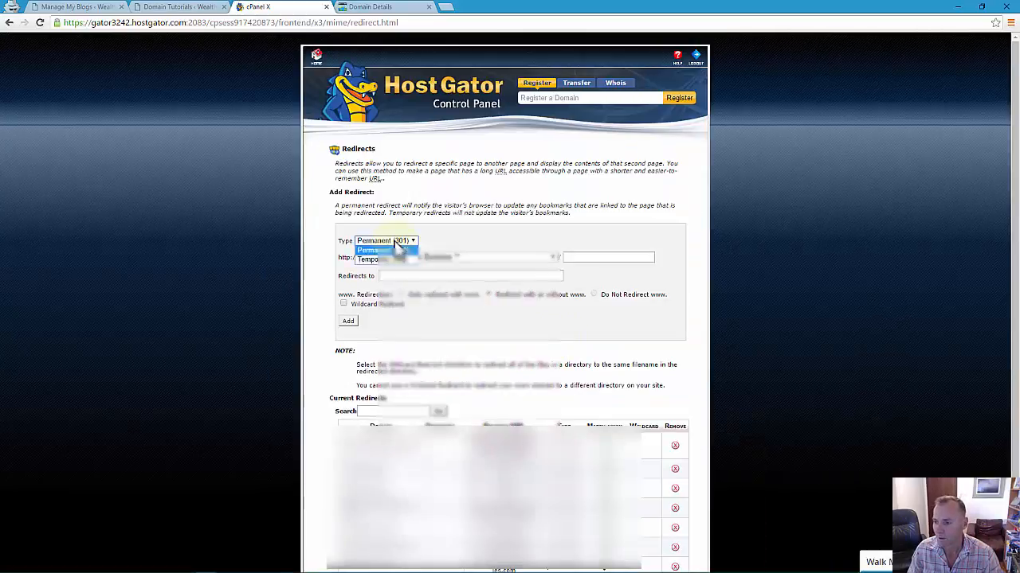
click(392, 250)
click(402, 257)
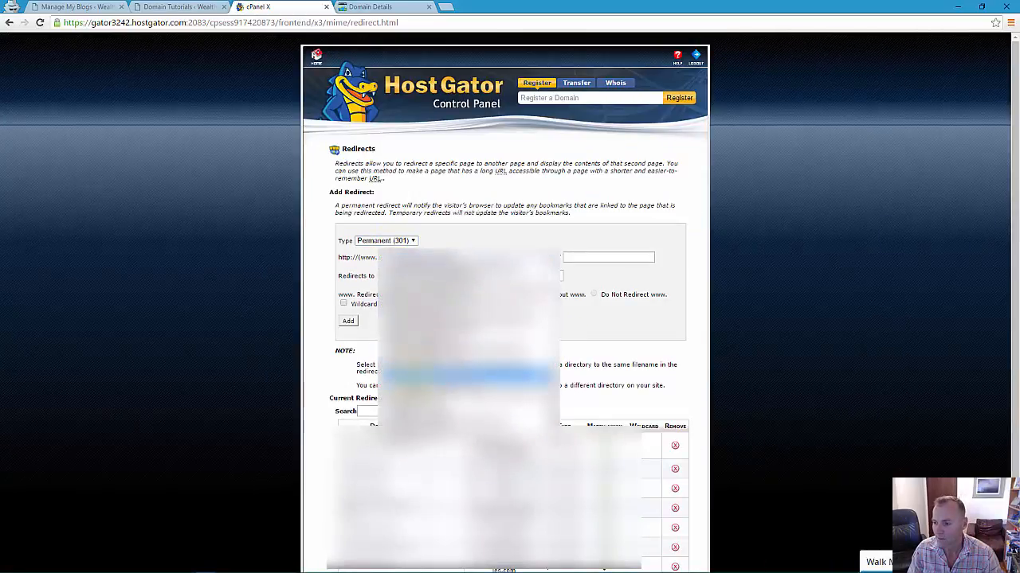
click(416, 315)
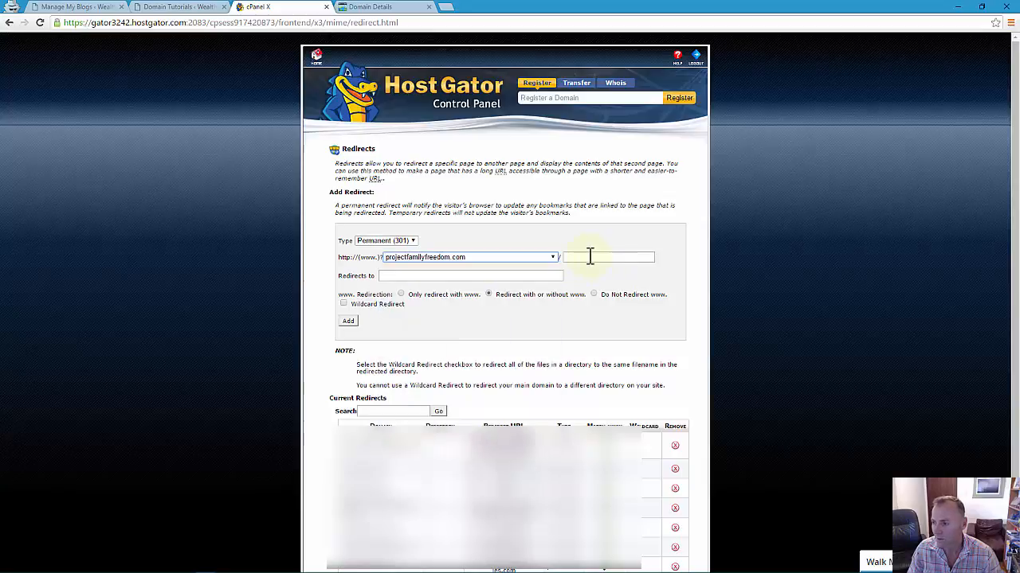
click(420, 278)
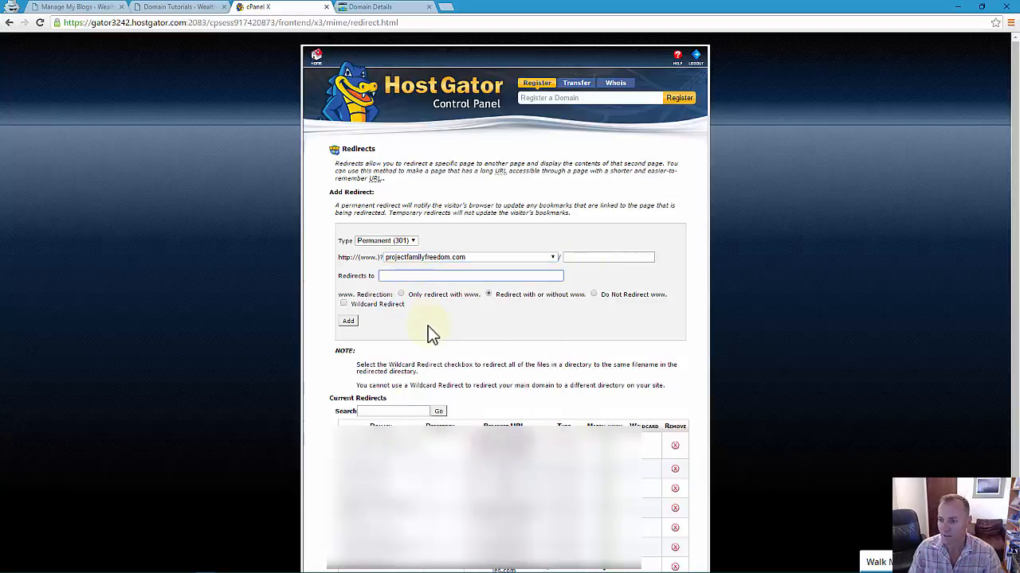
text(www)
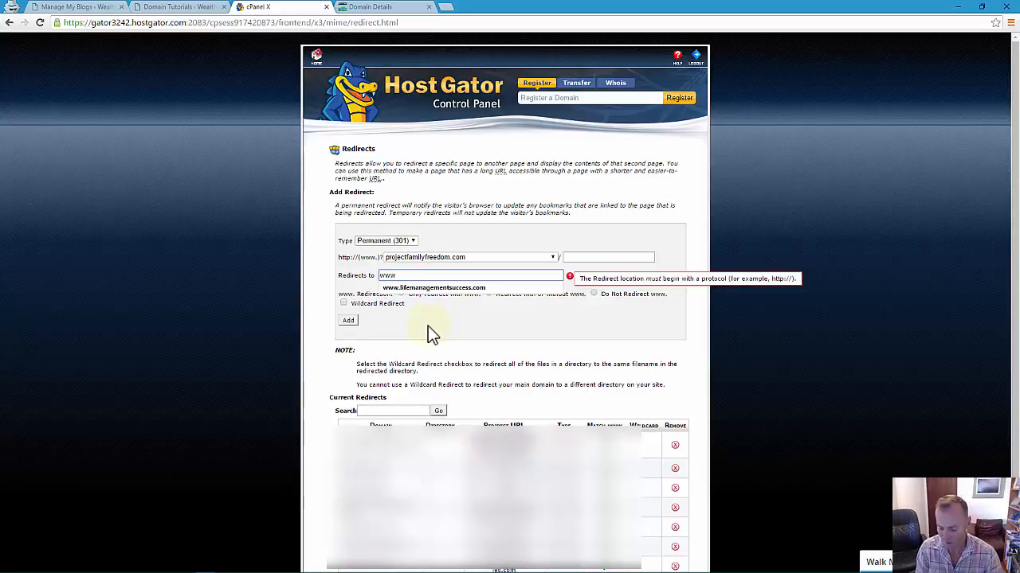
text(.projectfa)
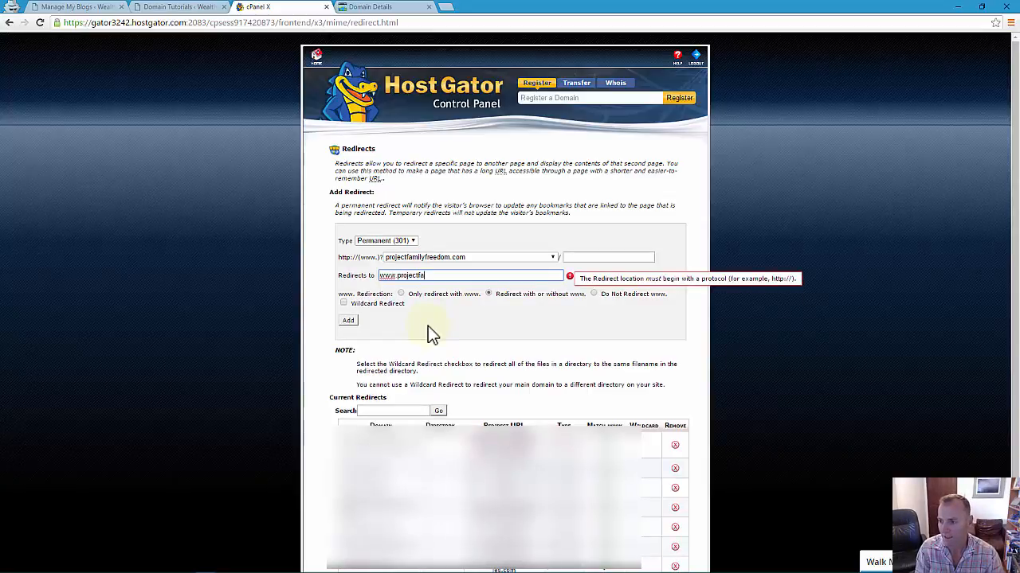
text(milyfreedom.)
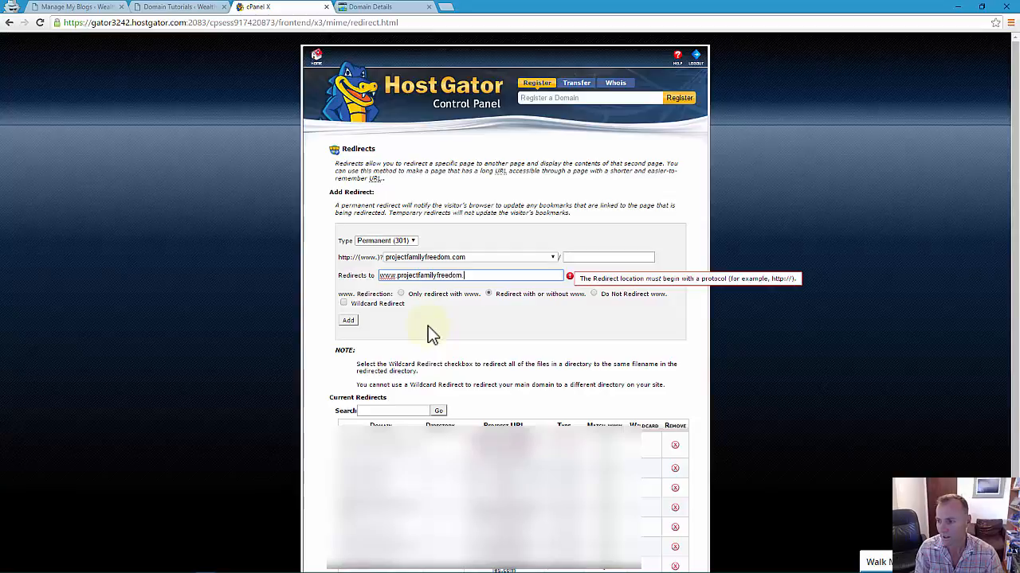
text(com)
key(Tab)
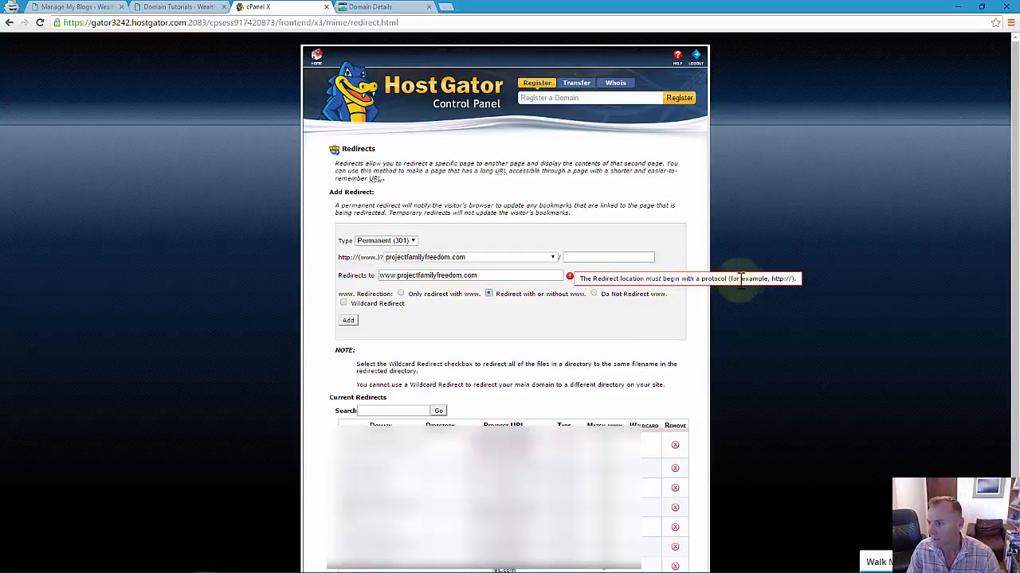
click(430, 275)
key(Home)
text(h)
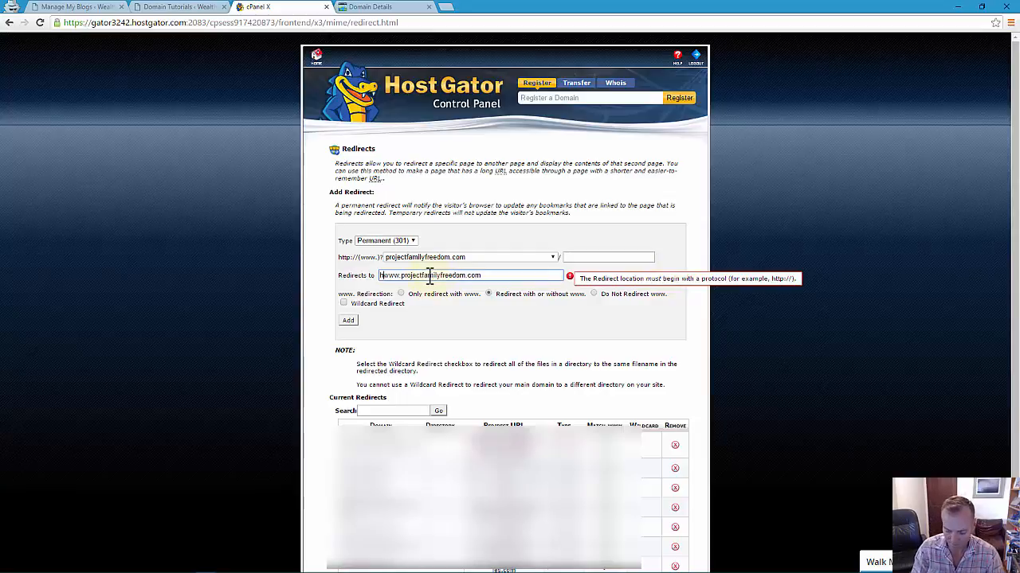
text(ttp://)
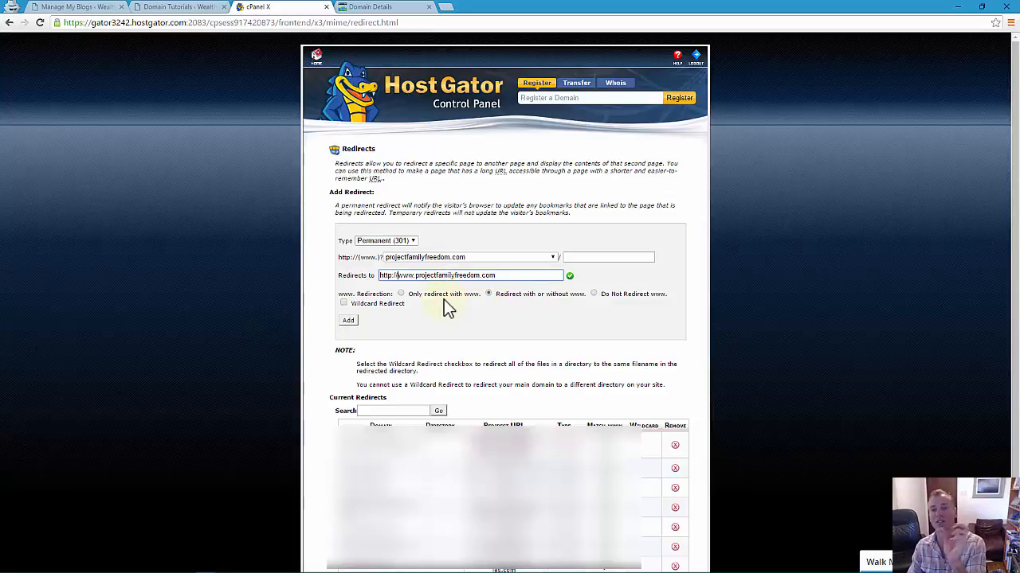
click(349, 321)
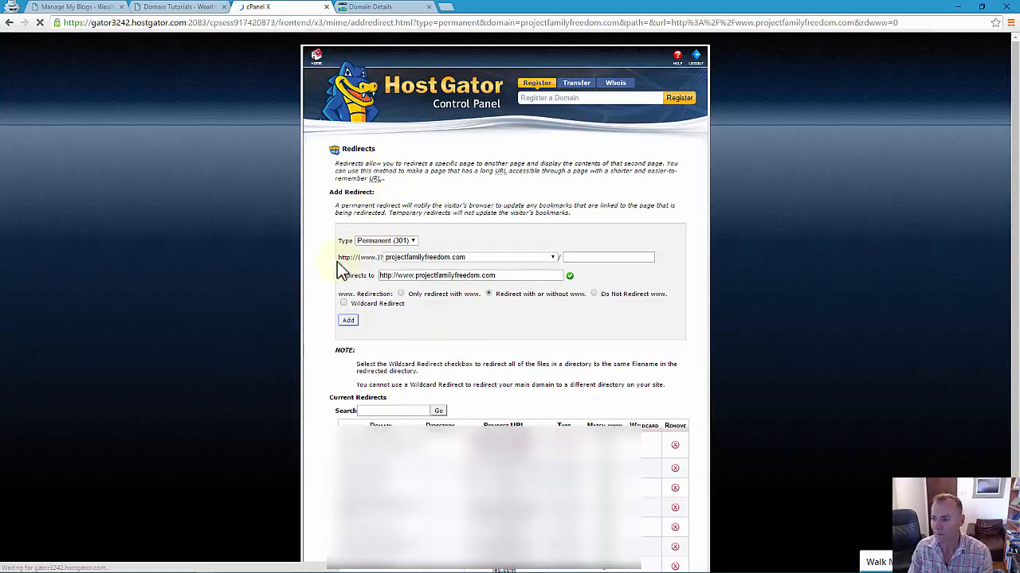
- Return to the control panel home page, open the Advanced DNS Zone Editor, and display the zone file records of projectfamilyfreedom.com
click(321, 57)
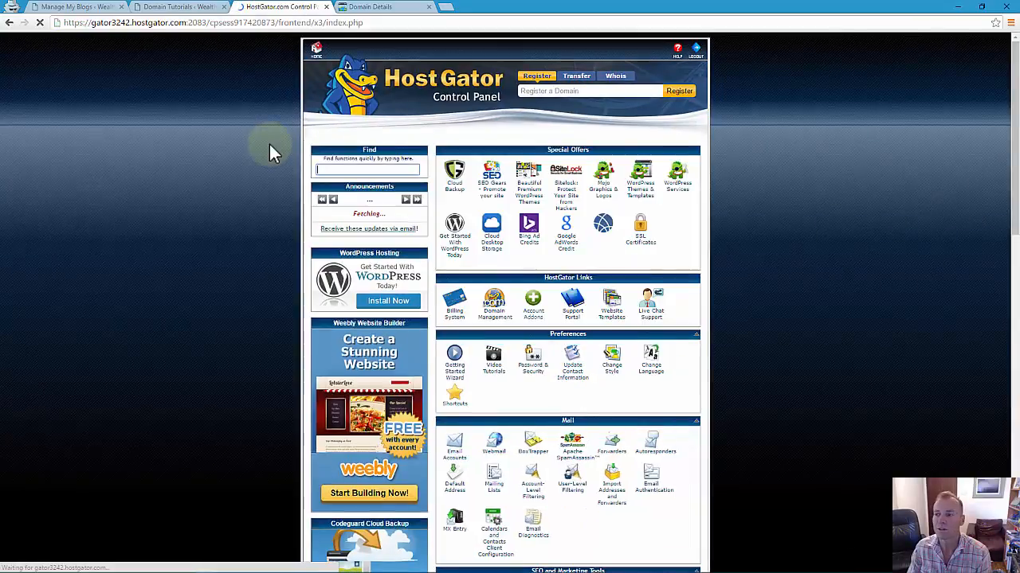
scroll(232, 245, down, 6)
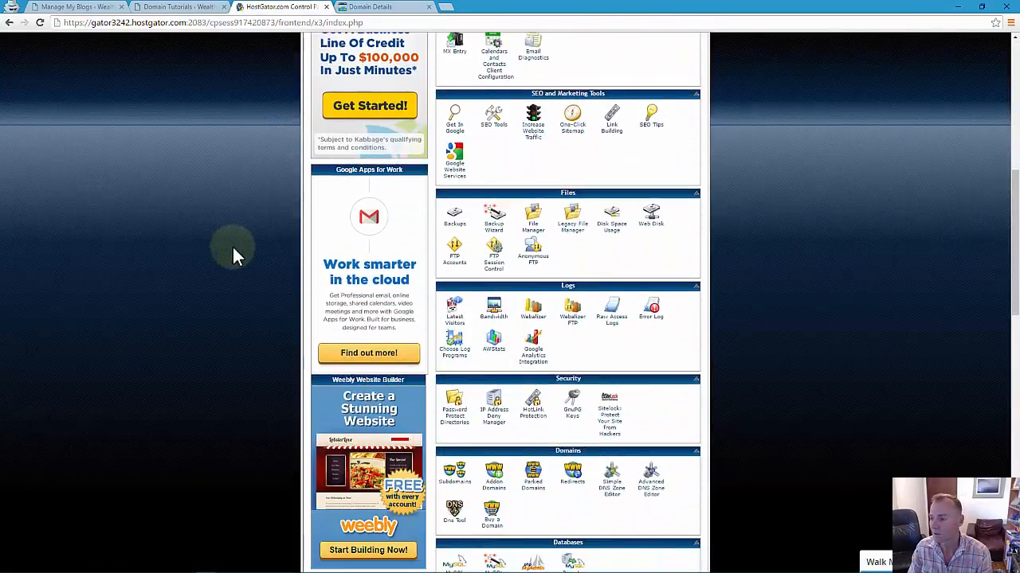
scroll(232, 244, down, 2)
scroll(232, 244, down, 1)
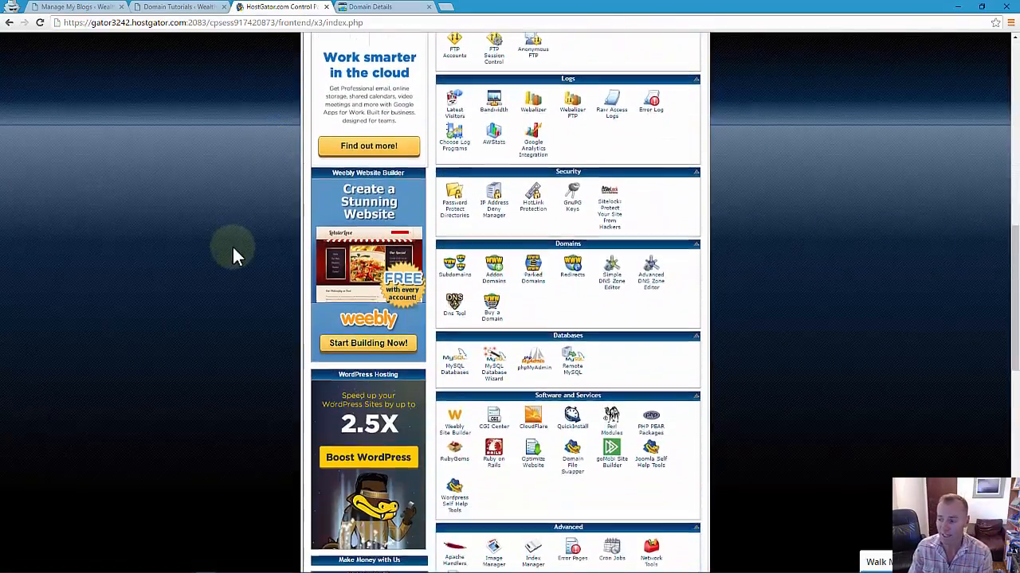
click(649, 279)
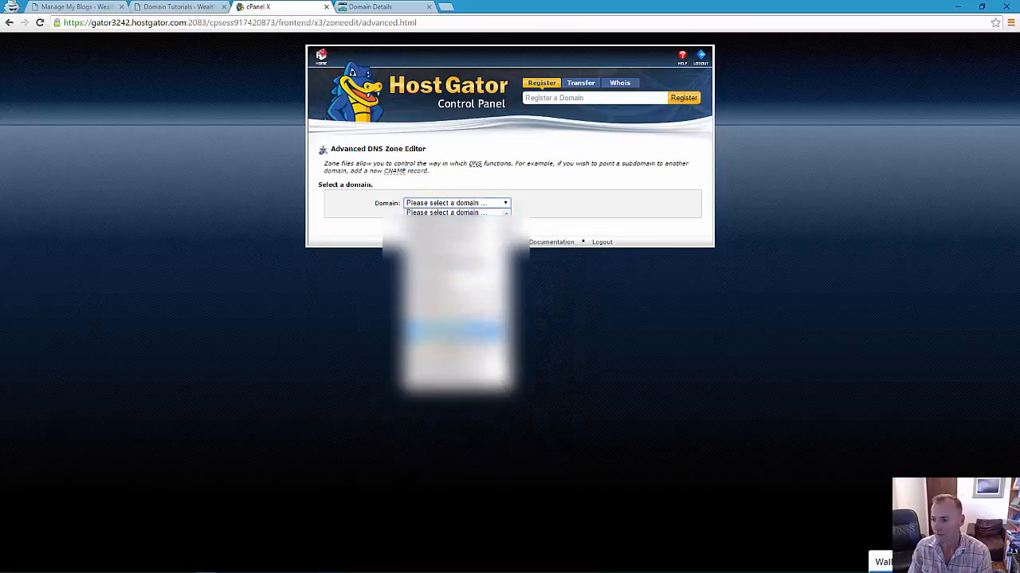
click(448, 362)
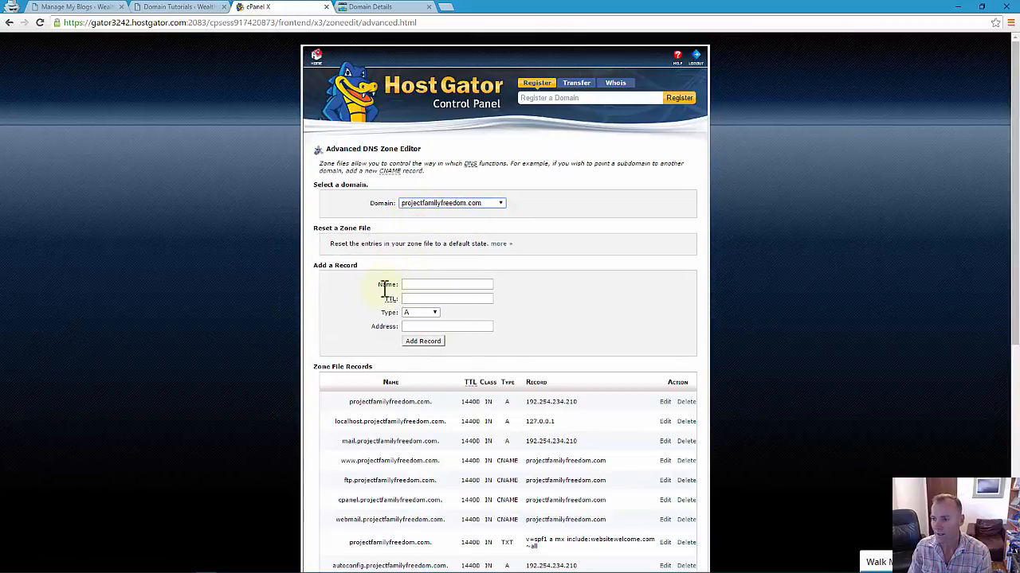
scroll(311, 358, down, 3)
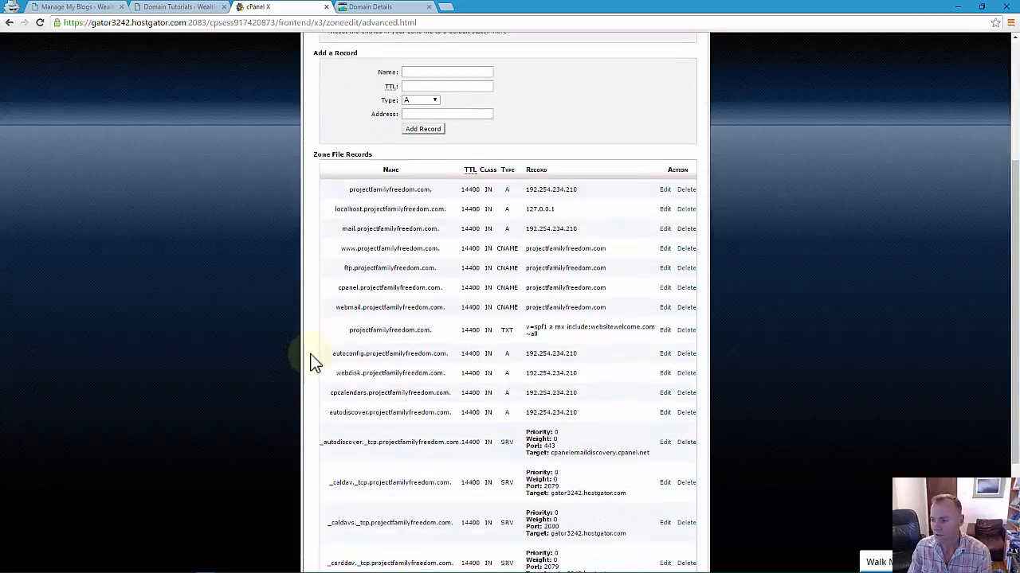
scroll(312, 358, down, 3)
scroll(311, 358, up, 4)
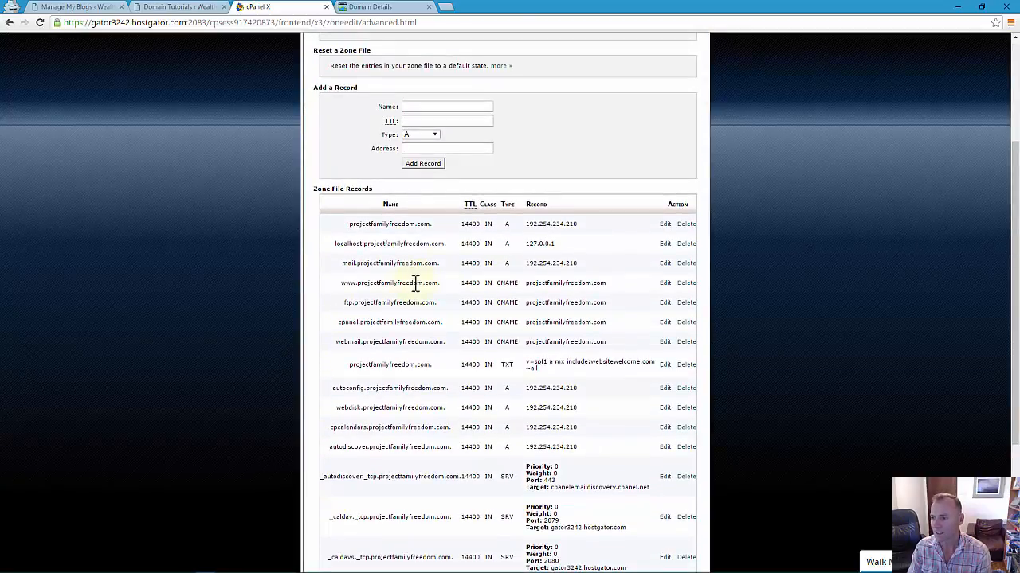
scroll(421, 164, up, 3)
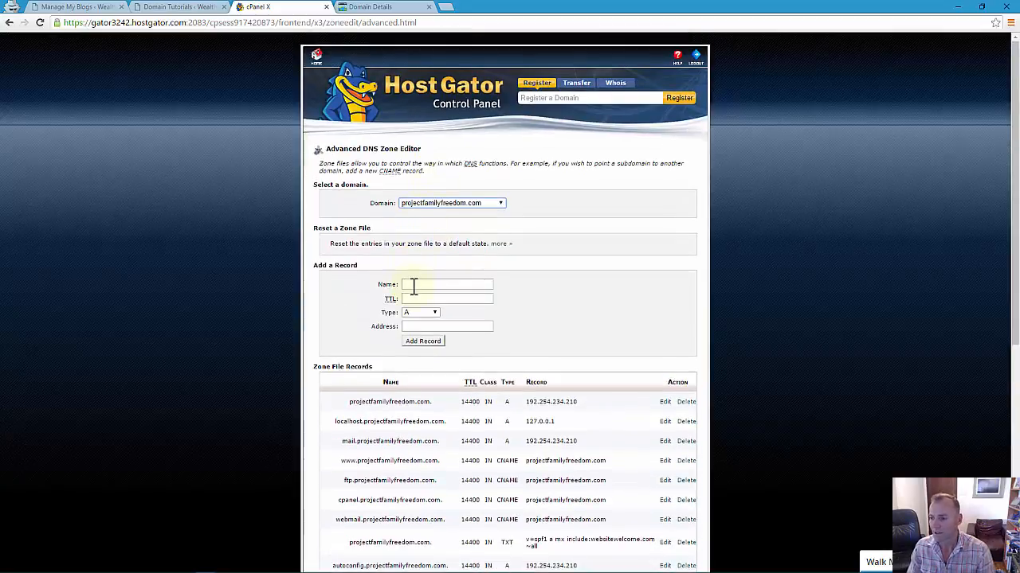
click(412, 287)
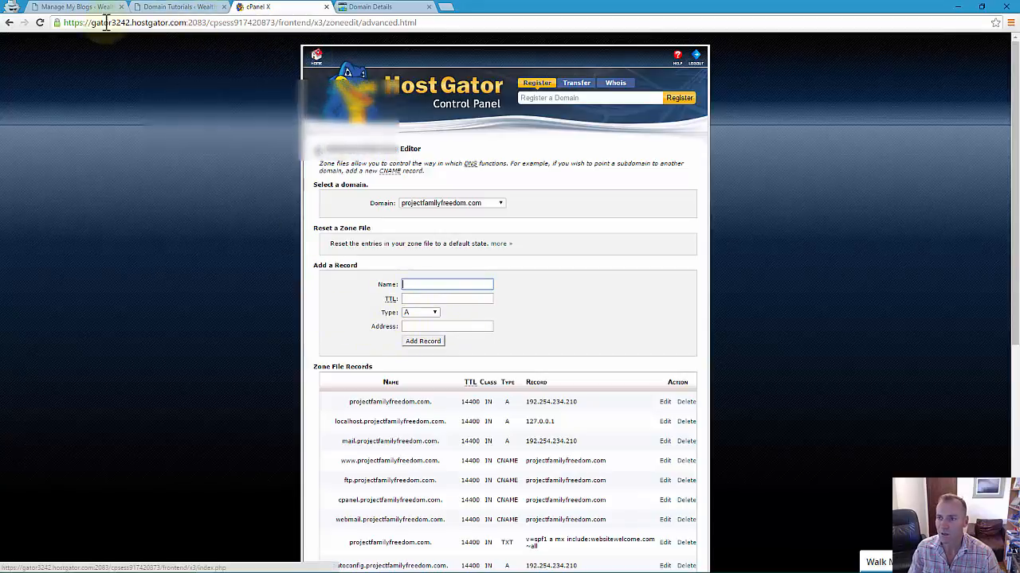
- Switch to the Kalatu blog list and set up a new blog on blogforbusinessonline.com with the site name projectfamilyfreedom
click(79, 8)
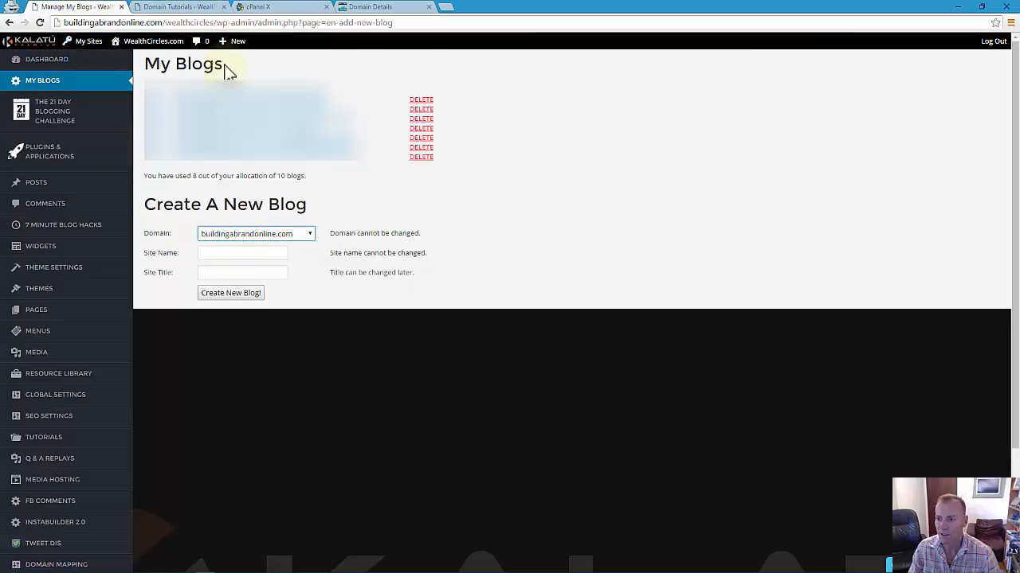
click(261, 234)
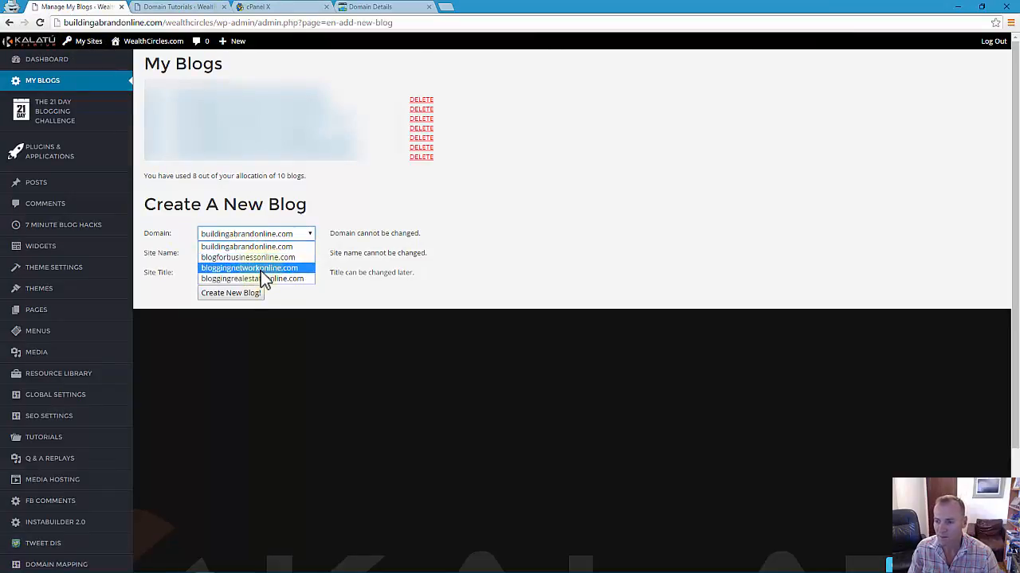
click(261, 257)
click(235, 254)
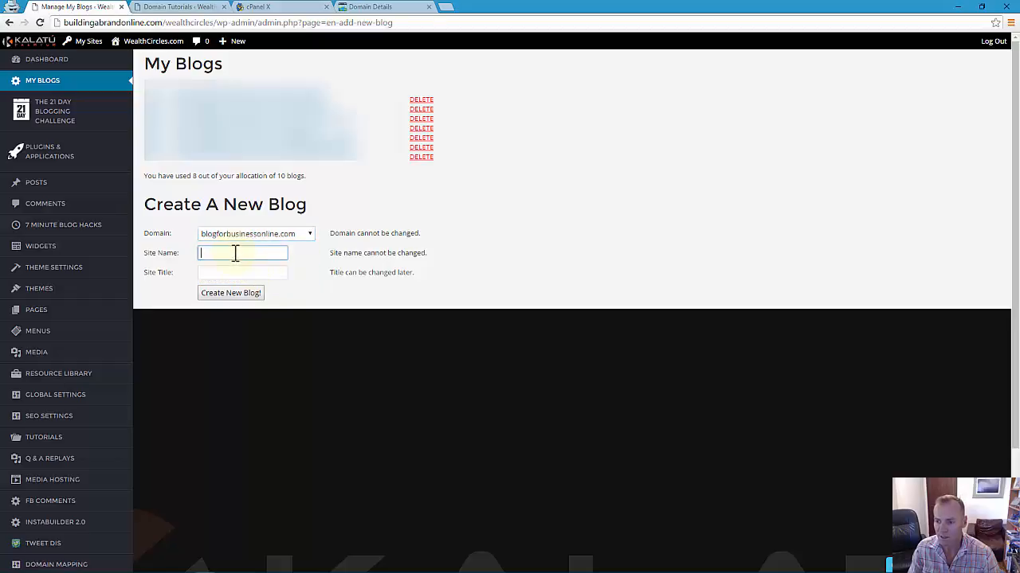
text(project)
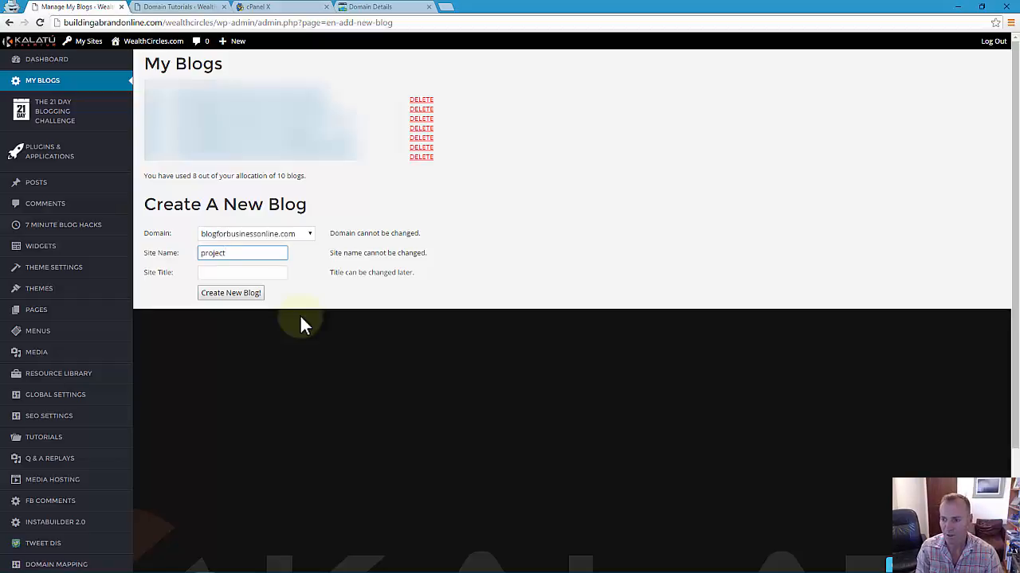
text(familyfreedom)
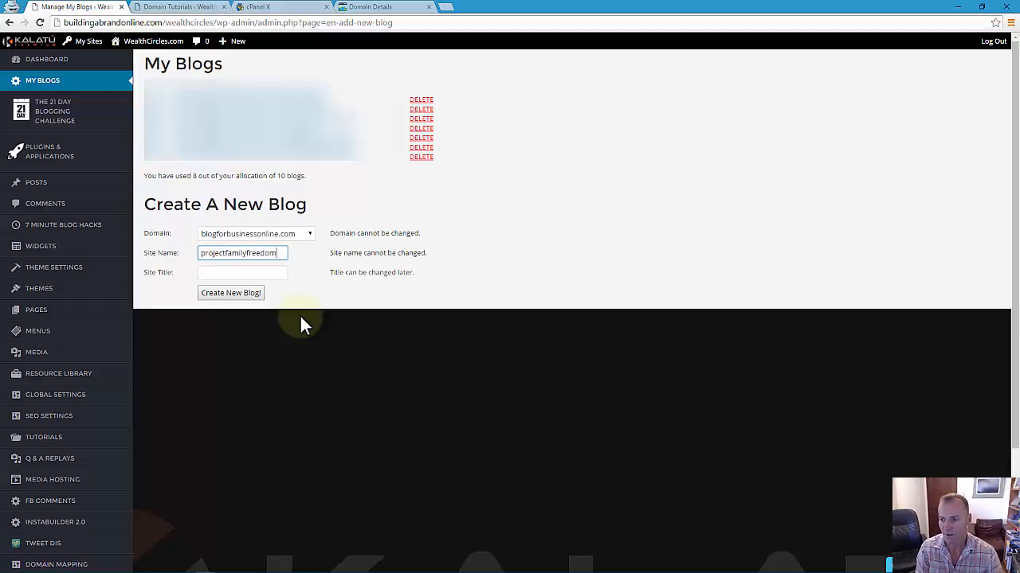
- Title the new blog Project Family Freedom and create it
key(Tab)
text(Pro)
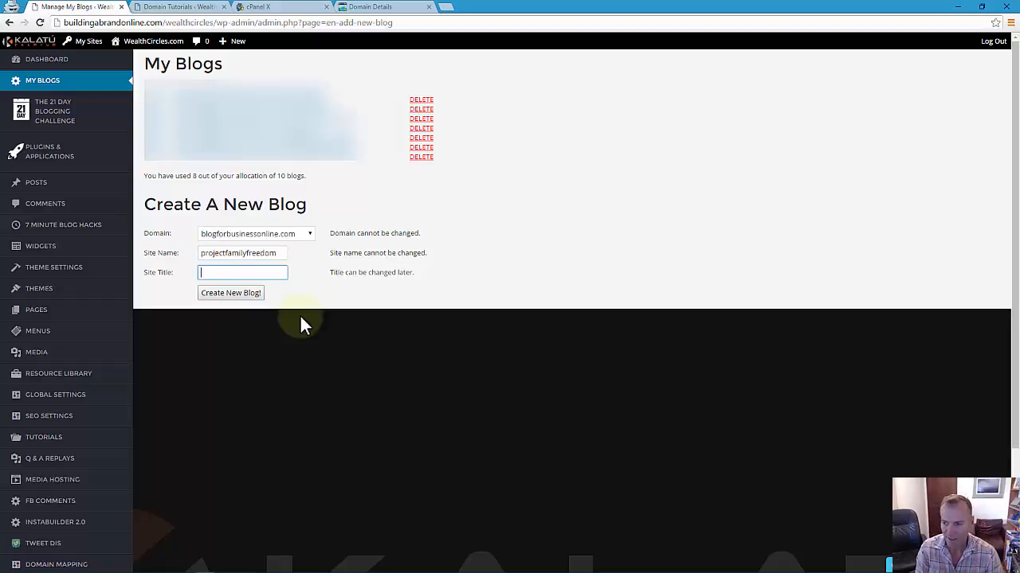
text(ject F)
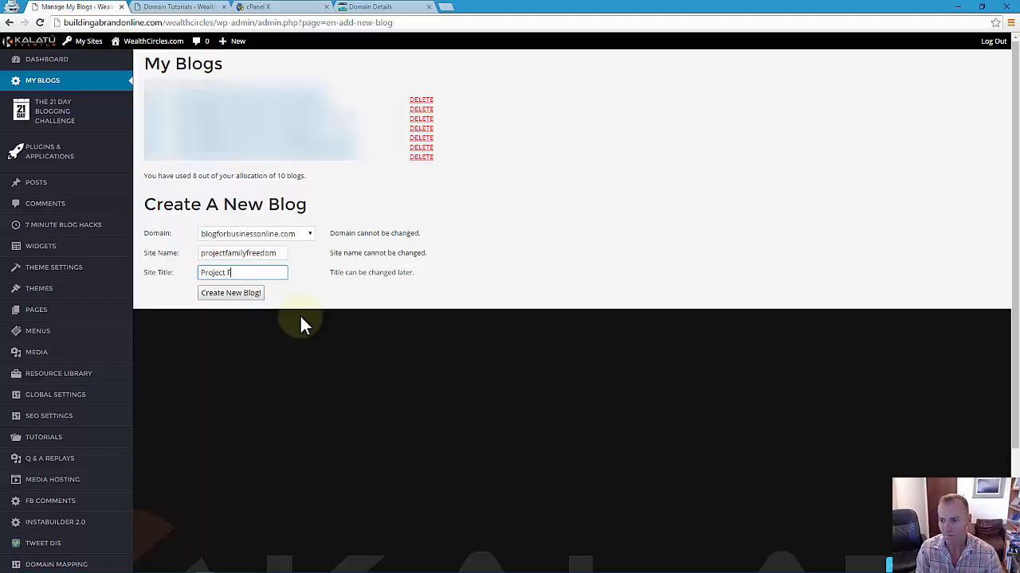
text(amily Freedom)
key(Tab)
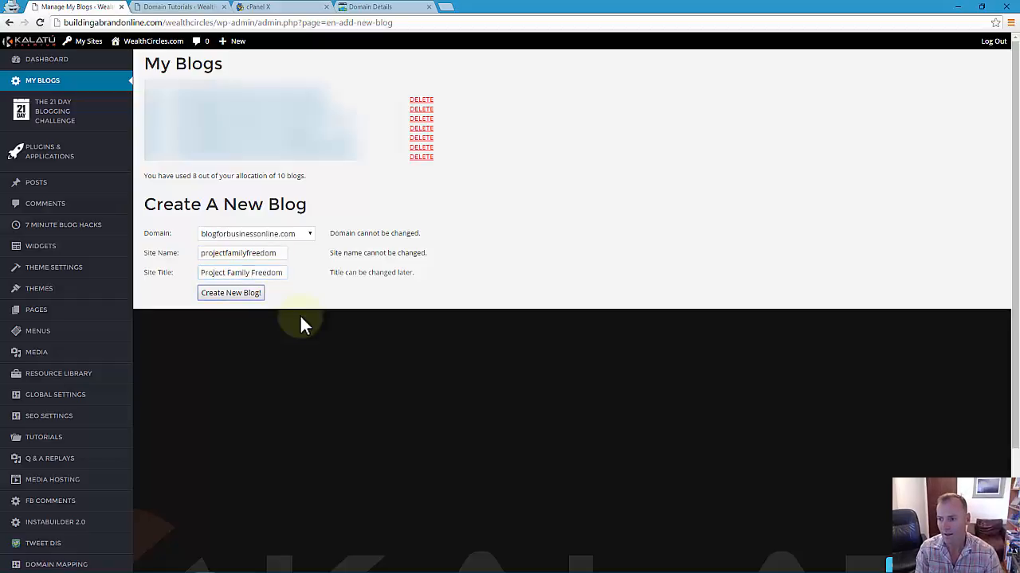
click(234, 293)
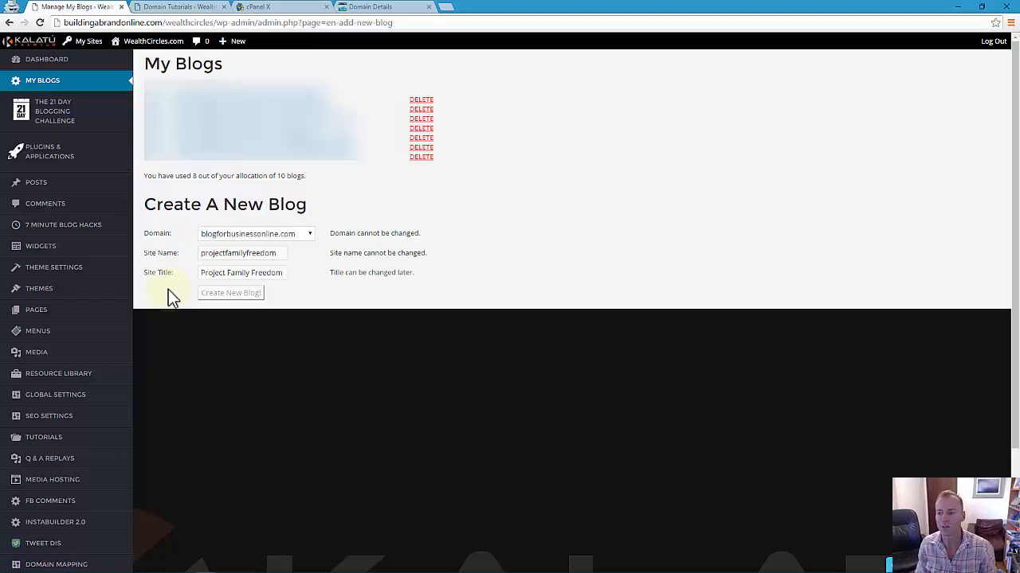
click(227, 295)
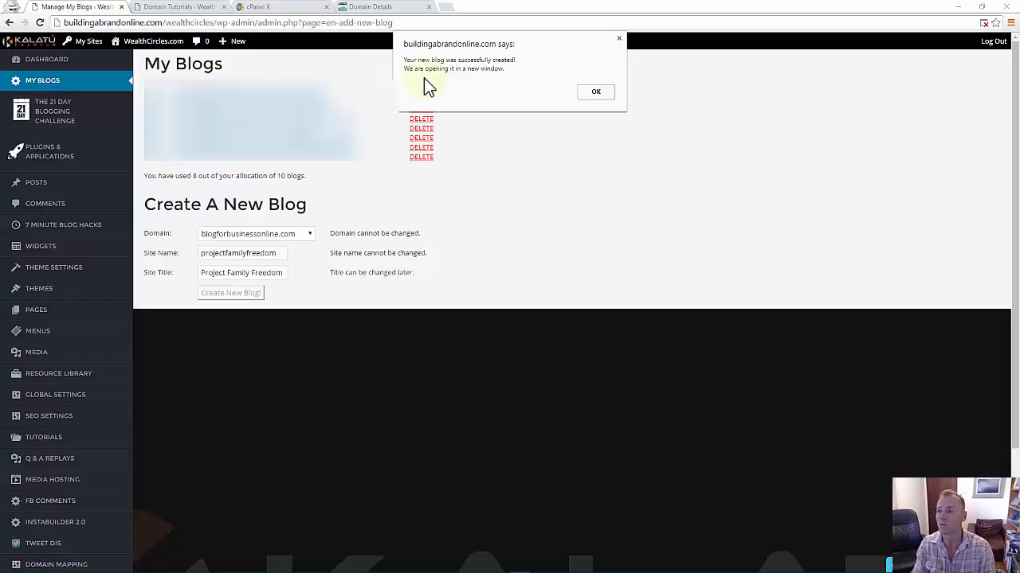
click(597, 92)
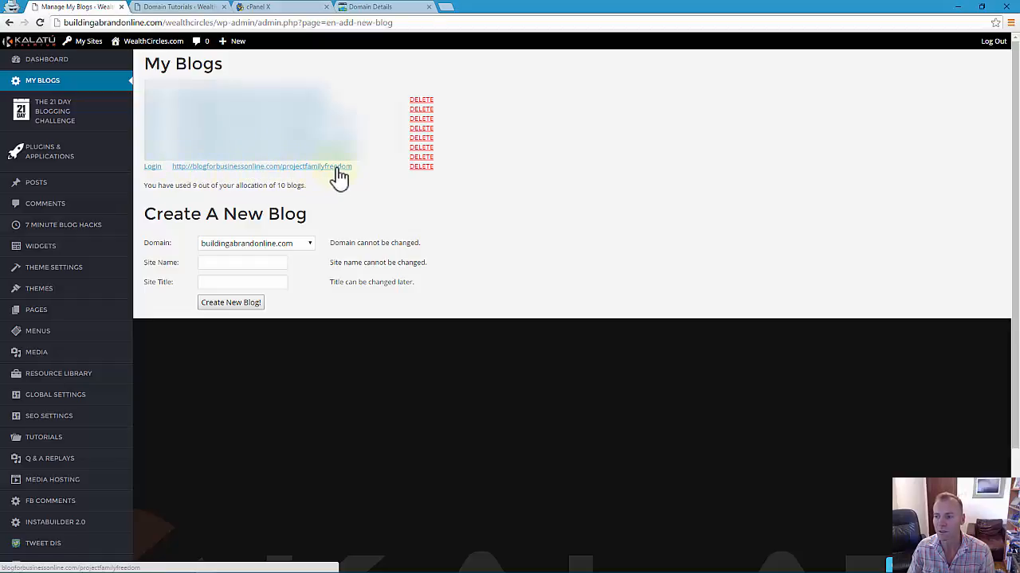
- Log in to the new projectfamilyfreedom blog, connect Facebook using the account's login and password, and continue the setup
click(152, 167)
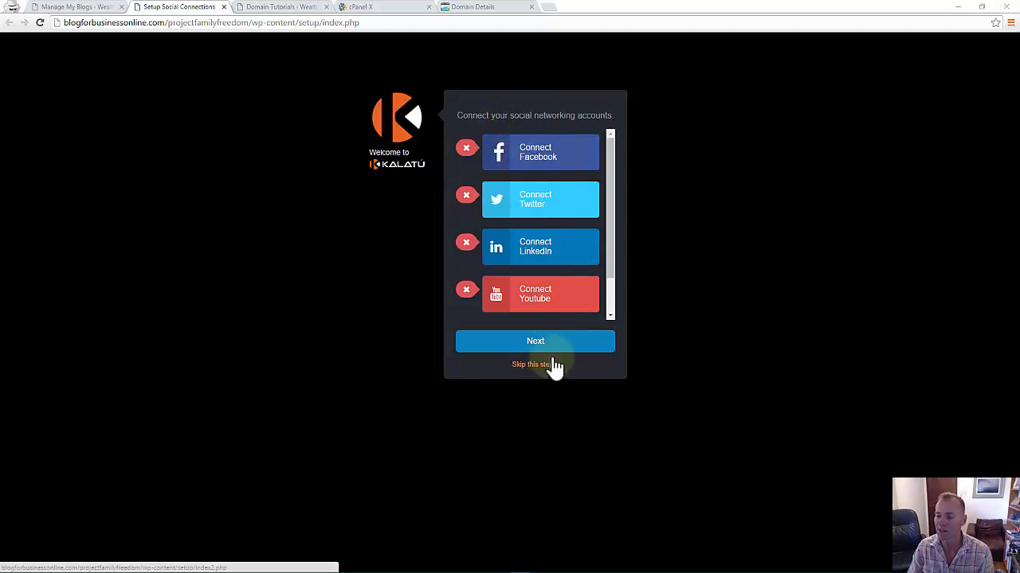
click(538, 160)
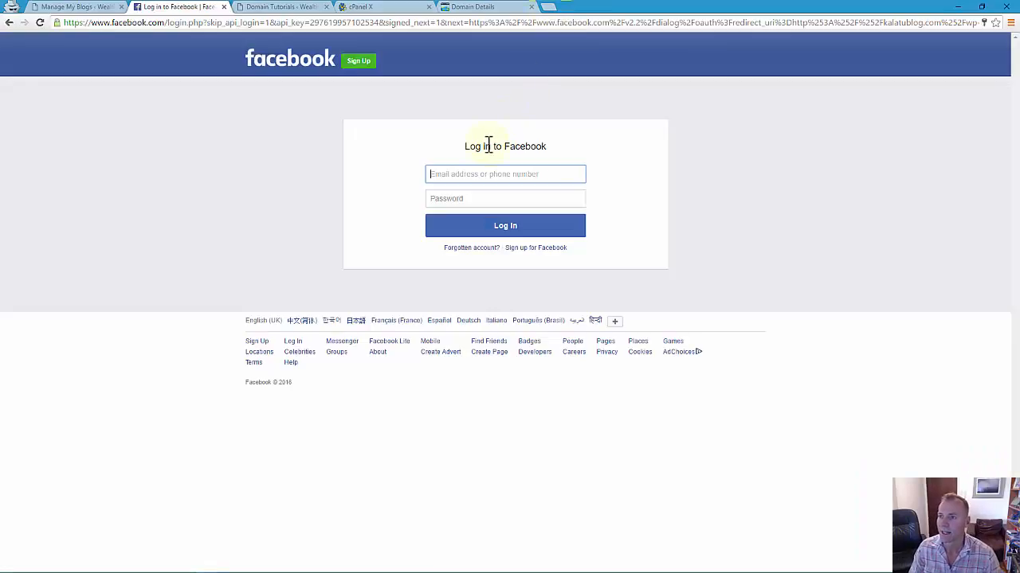
text(***)
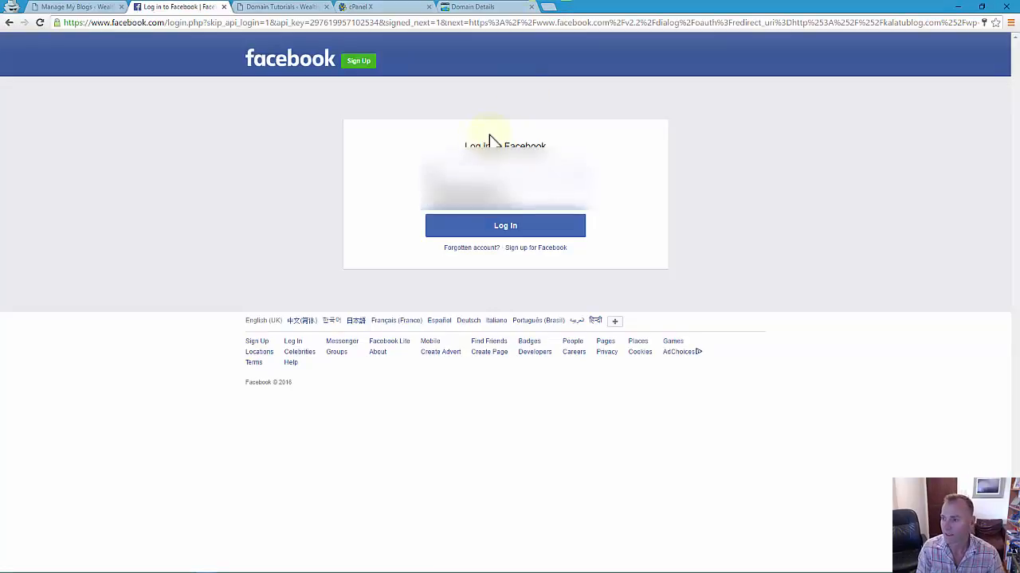
click(477, 228)
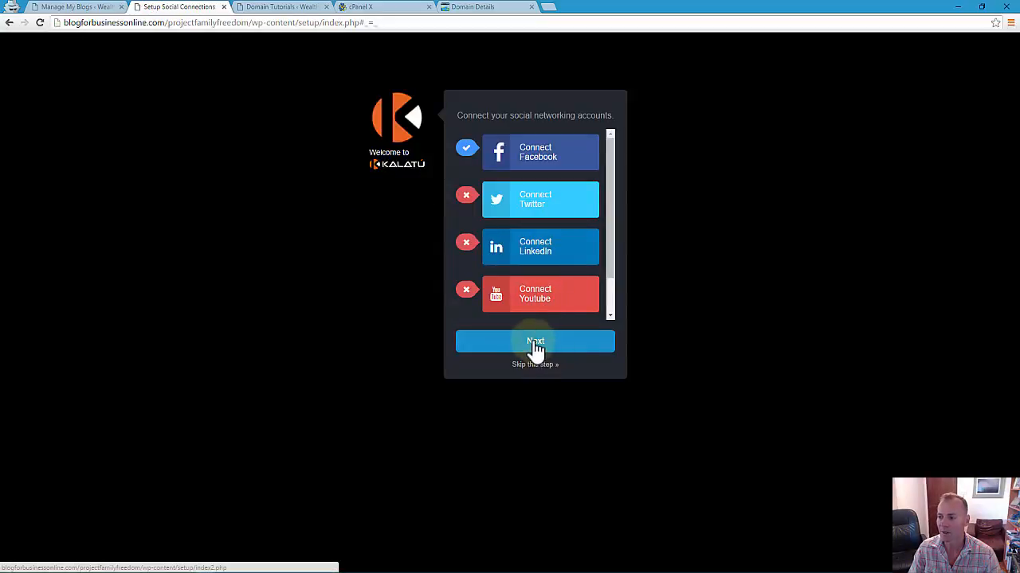
click(535, 344)
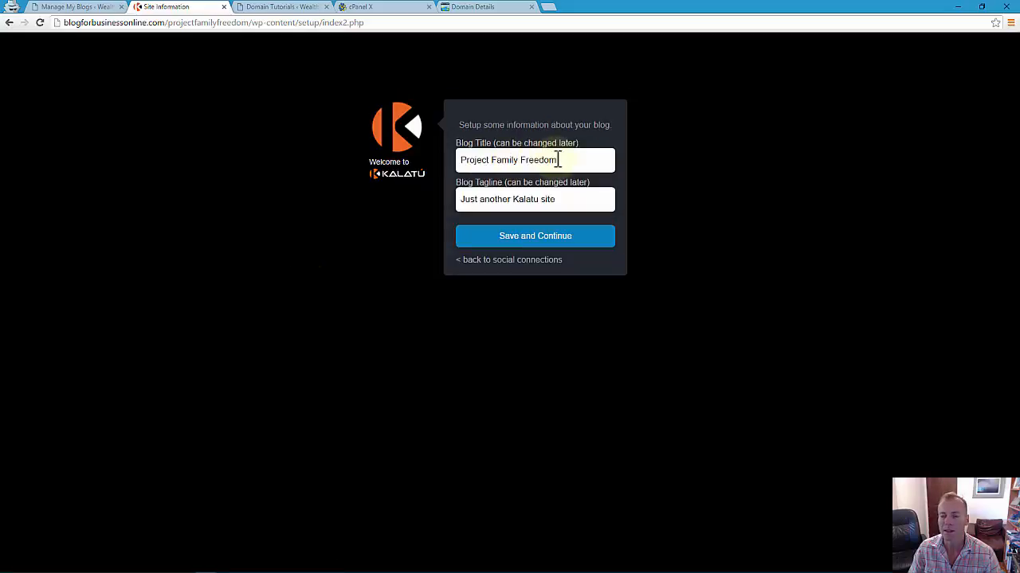
- Set the blog tagline to Expanding Prosperity For Families, save it, and finish the setup to reach the blog's dashboard
drag(565, 200, 406, 204)
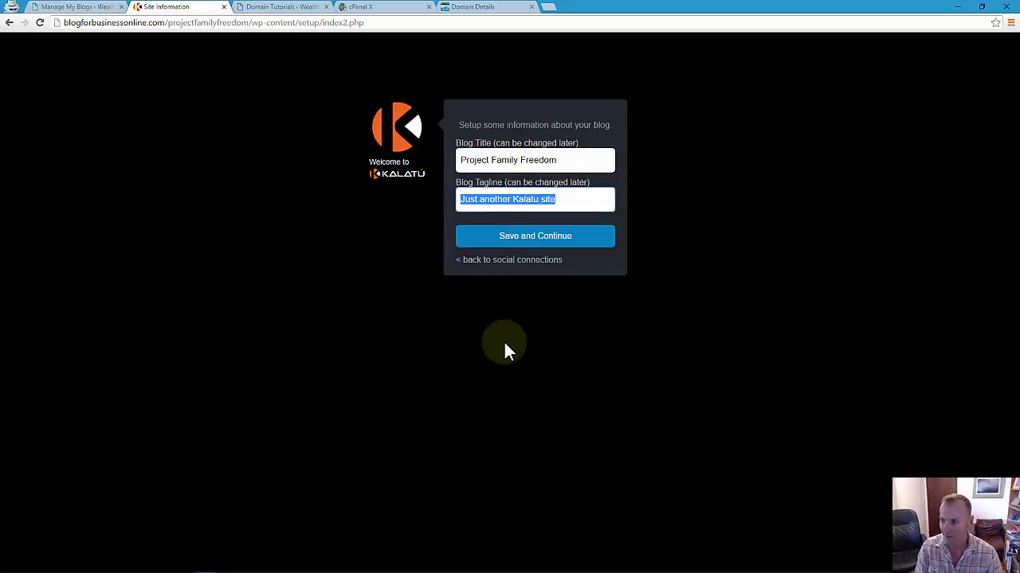
key(BackSpace)
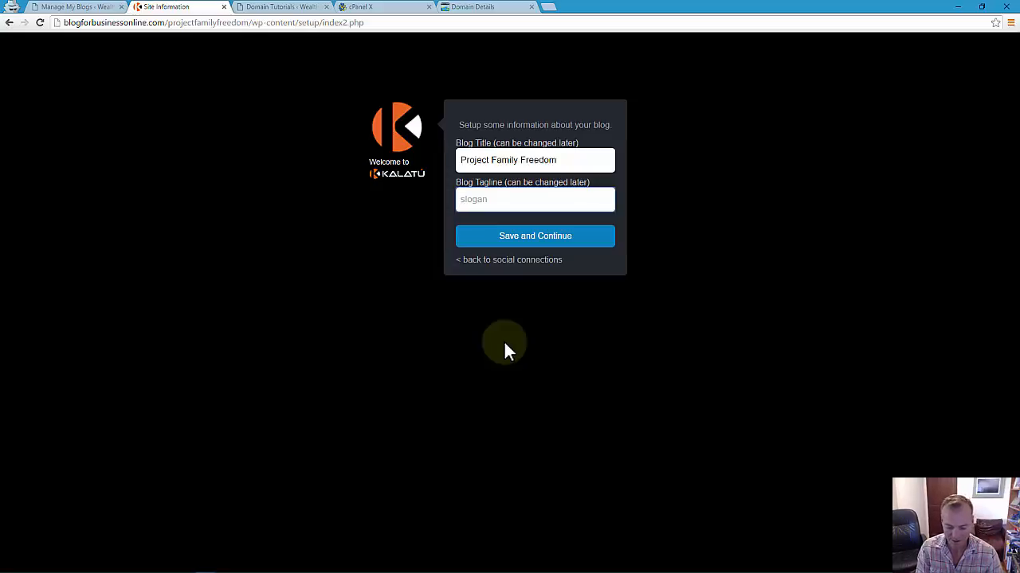
text(Expanding )
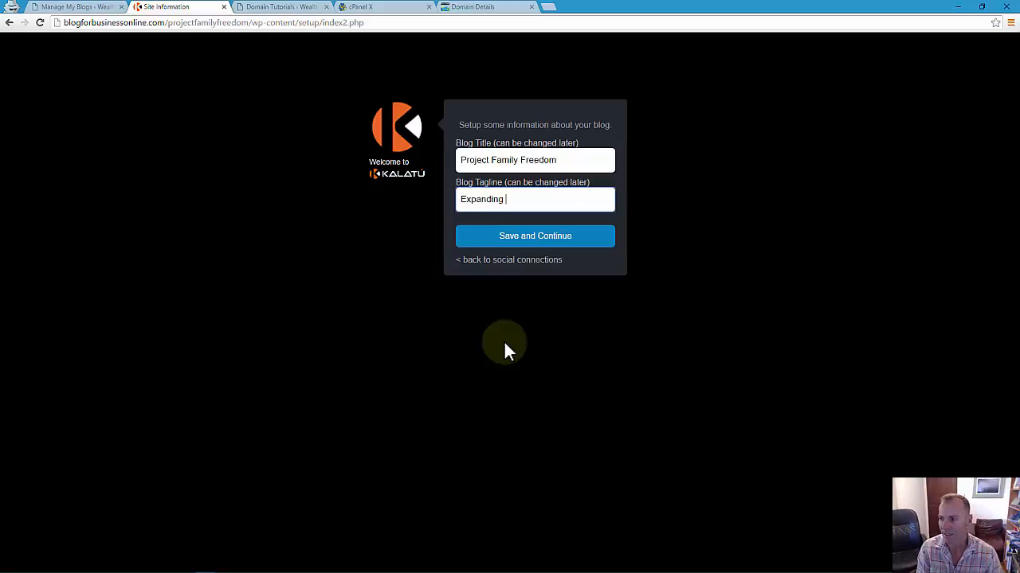
text(Prosperity)
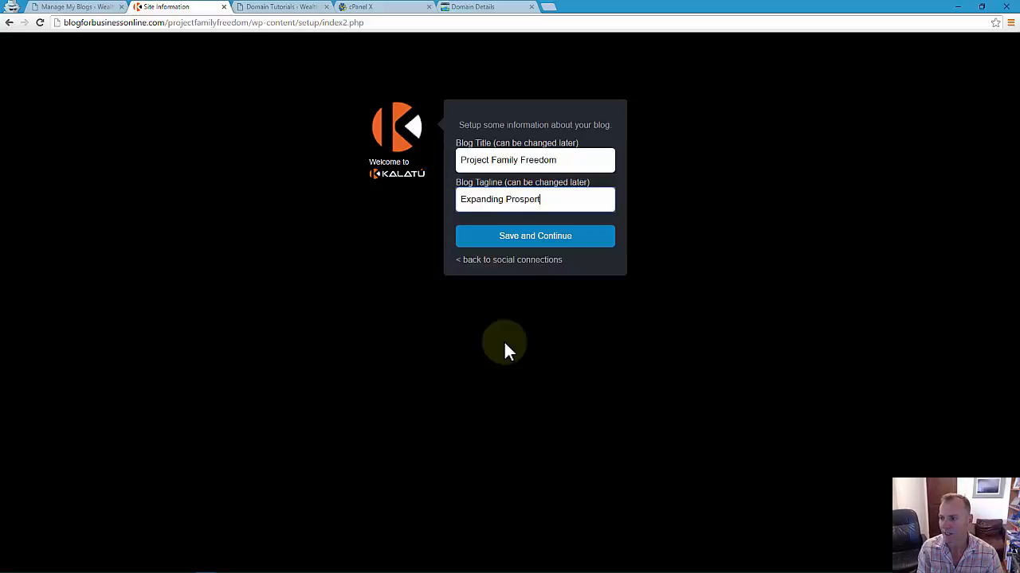
text( For)
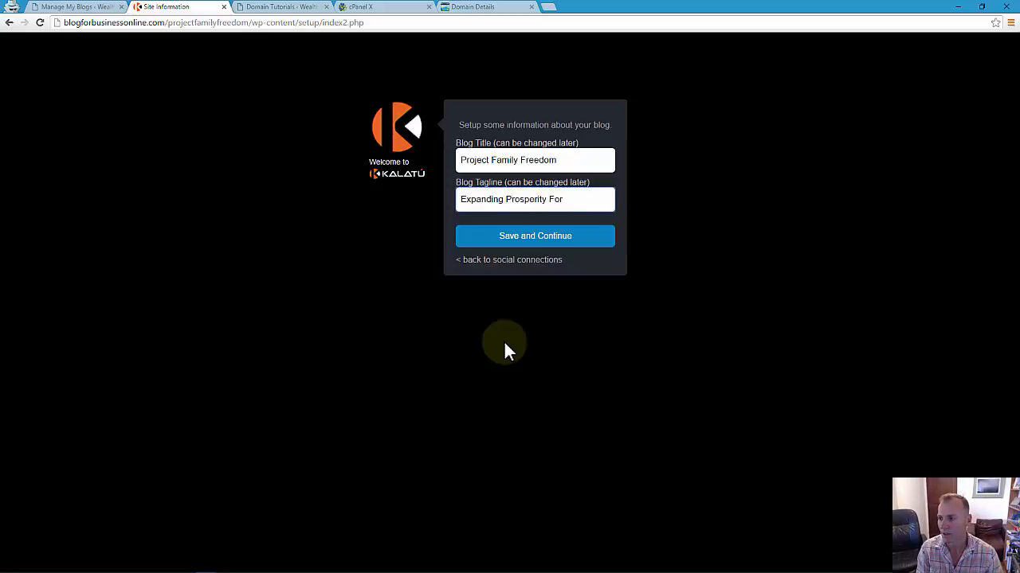
text( Families)
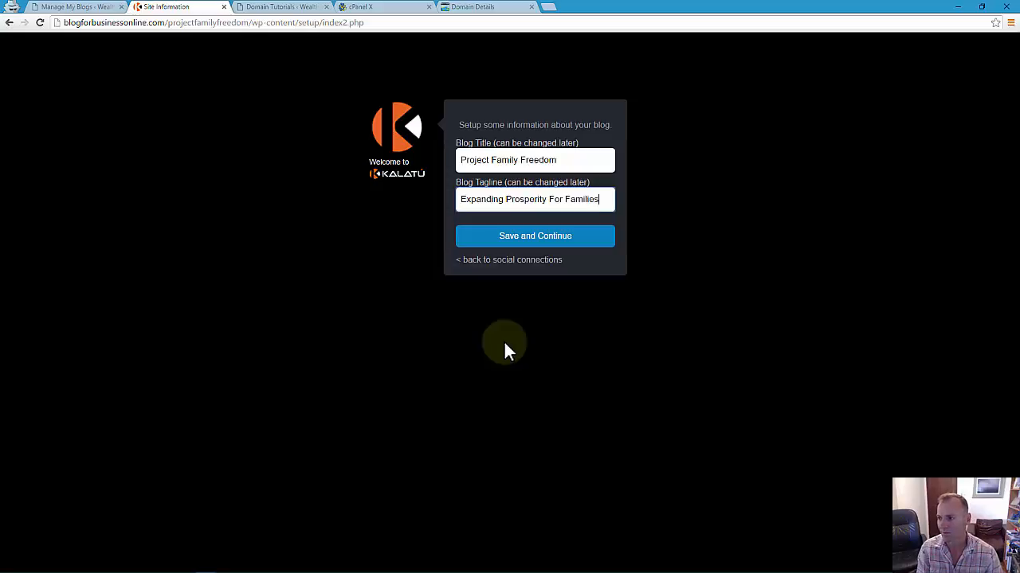
click(526, 242)
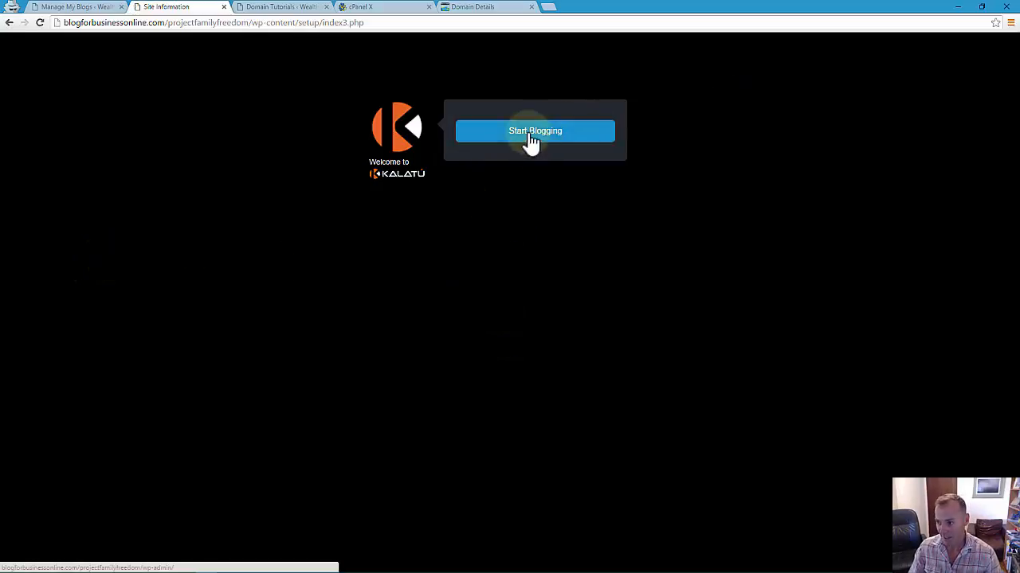
click(529, 135)
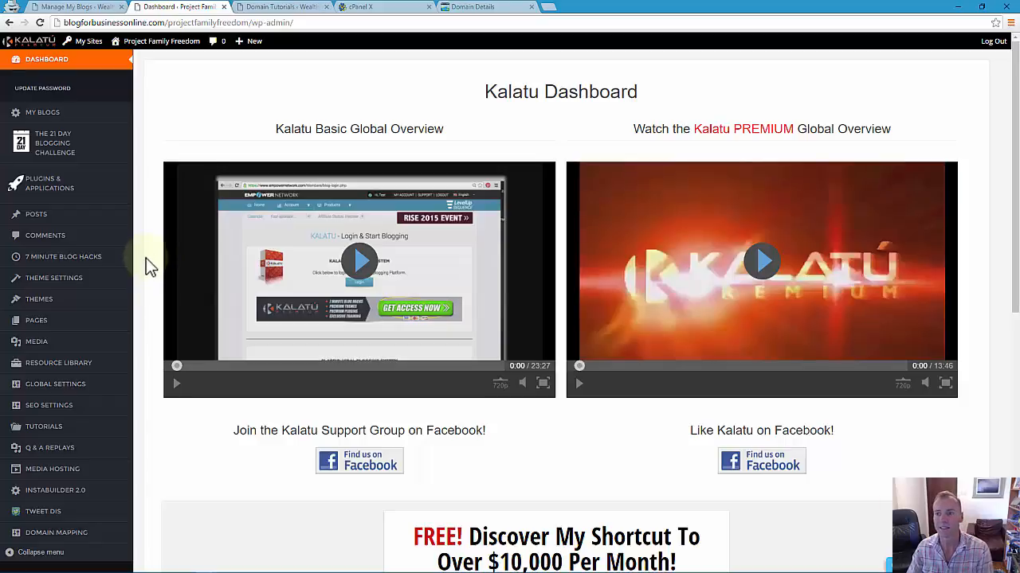
drag(168, 22, 250, 23)
click(211, 90)
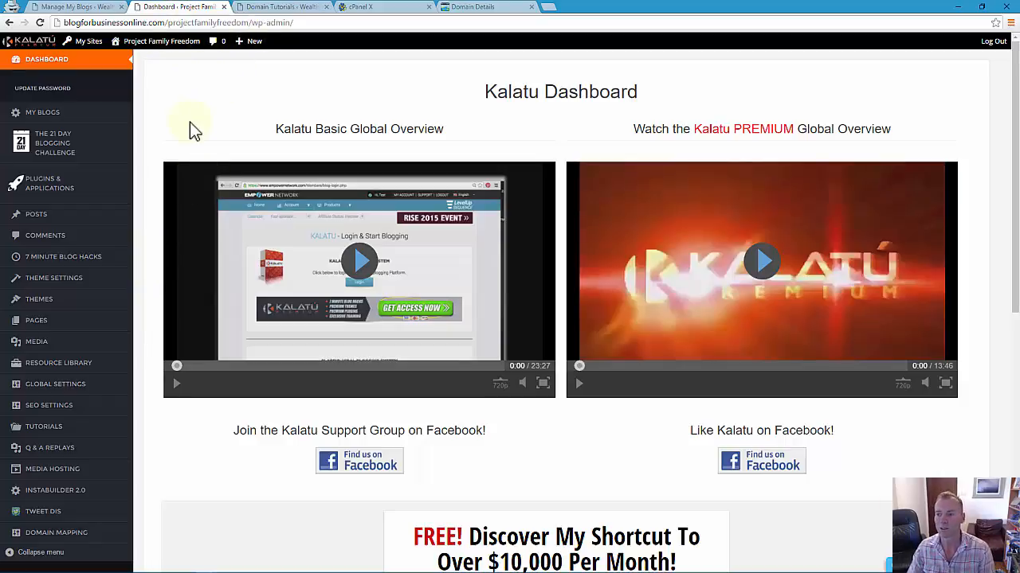
click(376, 7)
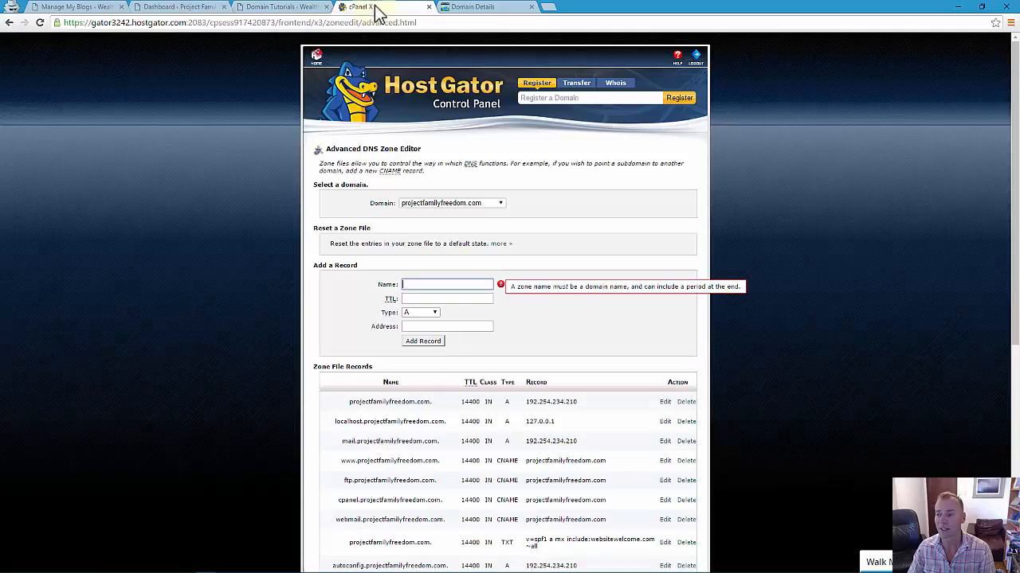
click(171, 7)
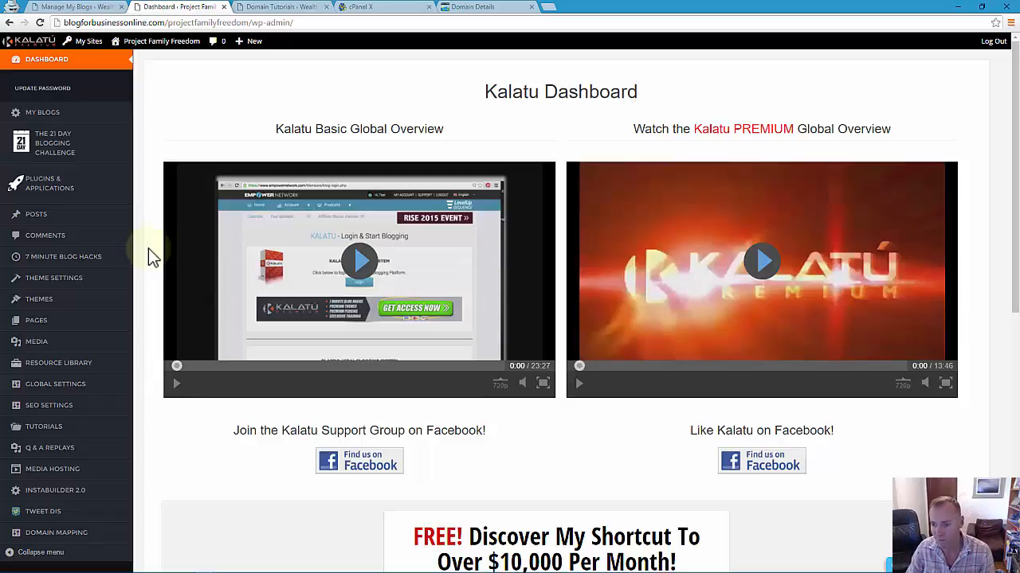
scroll(148, 248, down, 2)
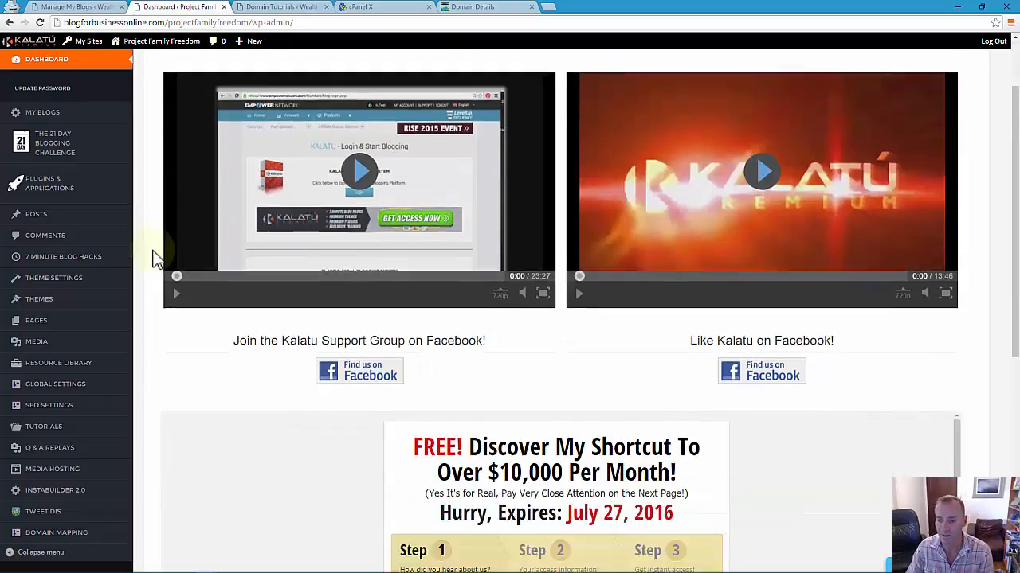
scroll(147, 248, down, 2)
scroll(147, 249, up, 5)
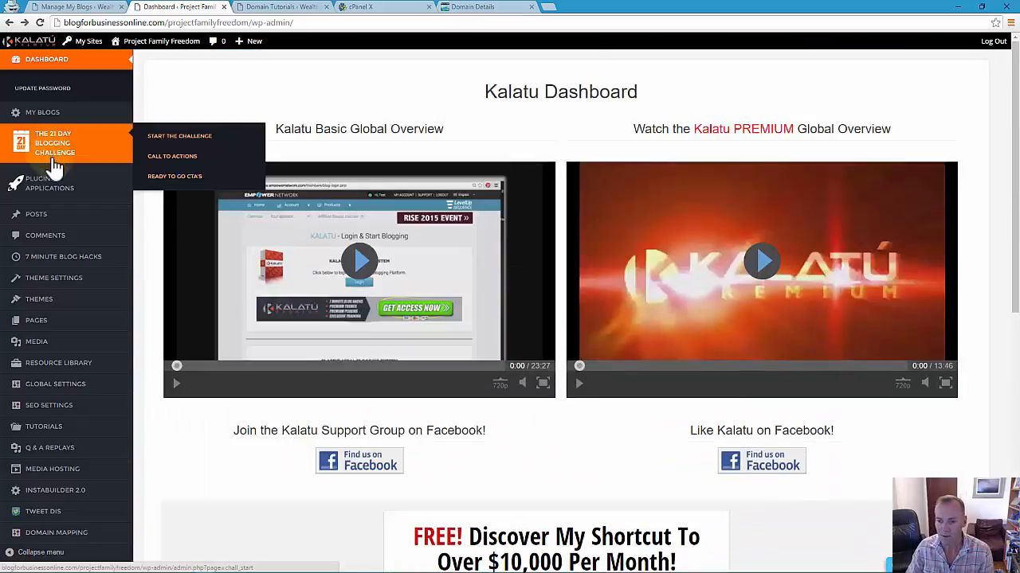
mouse_move(90, 241)
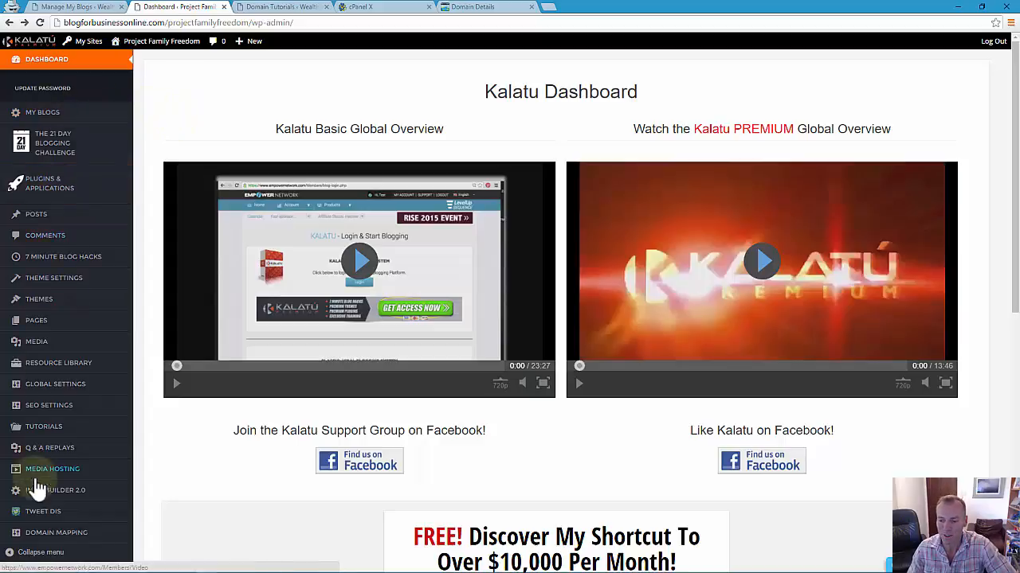
click(49, 539)
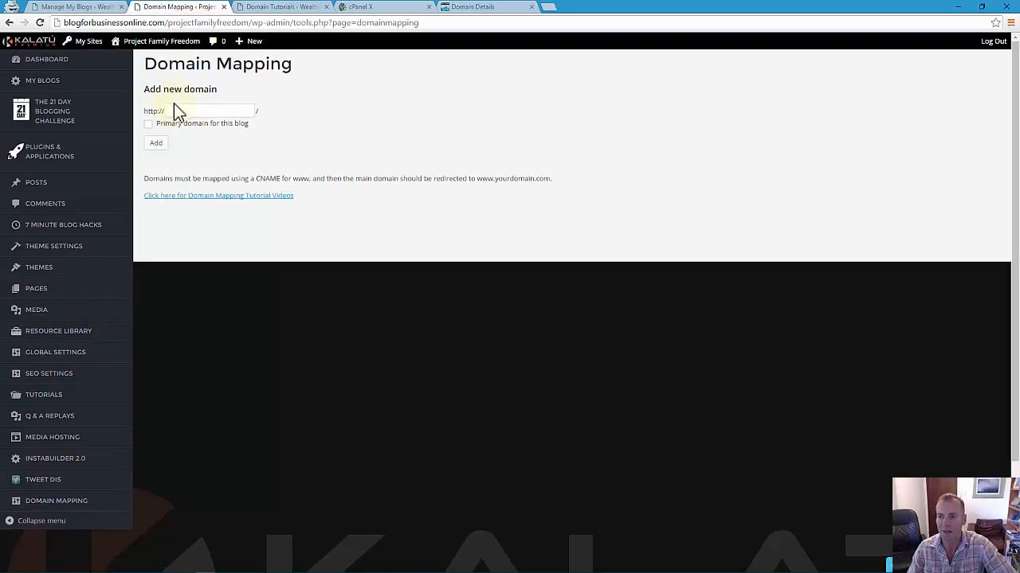
click(176, 109)
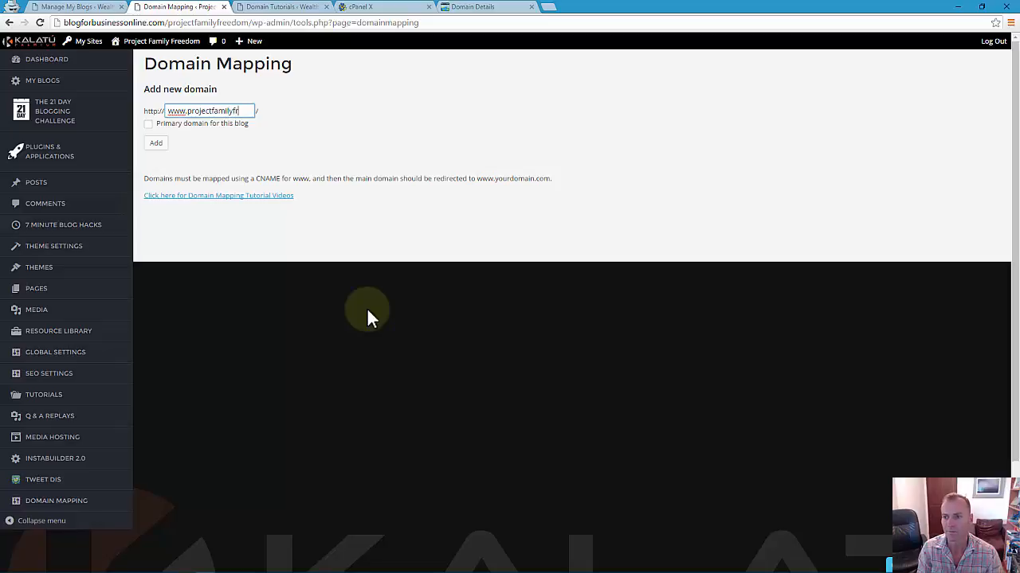
text(www.projectfamilyfreedom.com)
key(Tab)
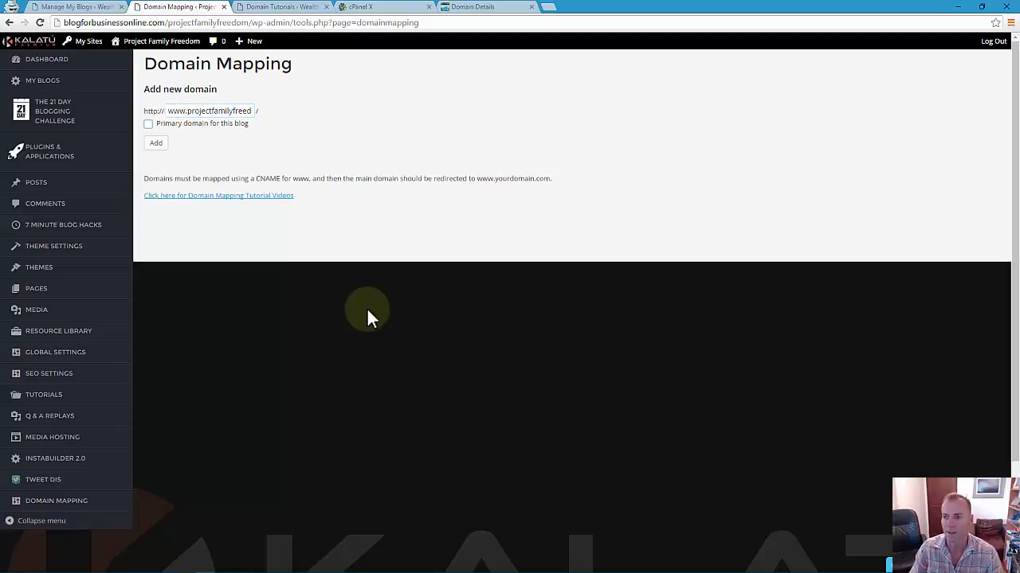
click(148, 125)
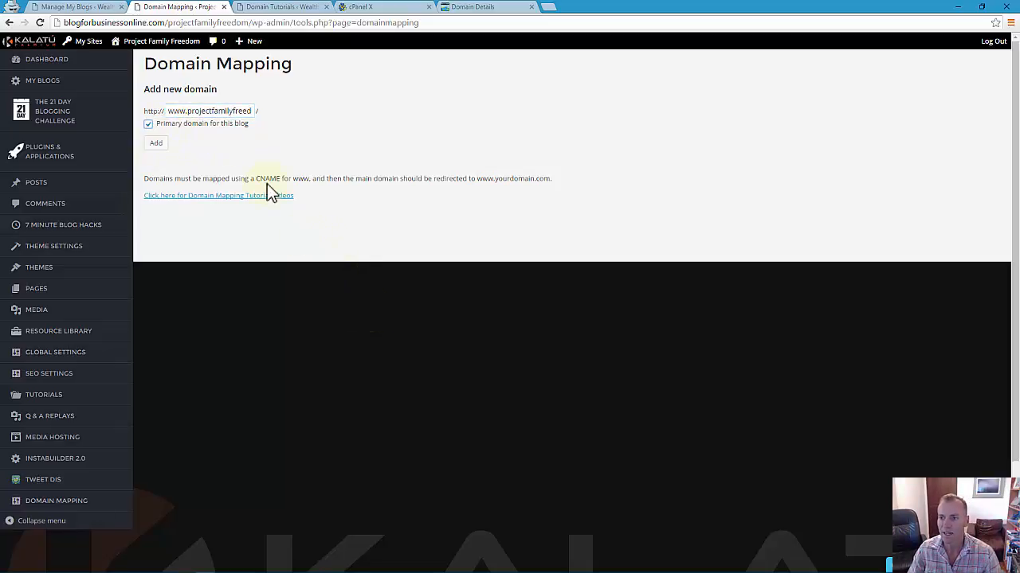
click(156, 144)
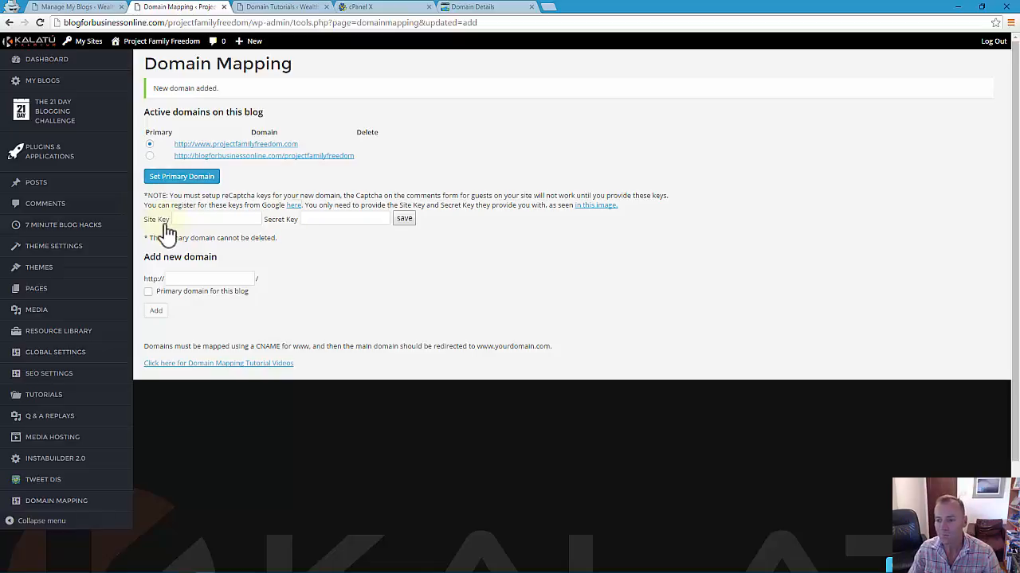
click(295, 205)
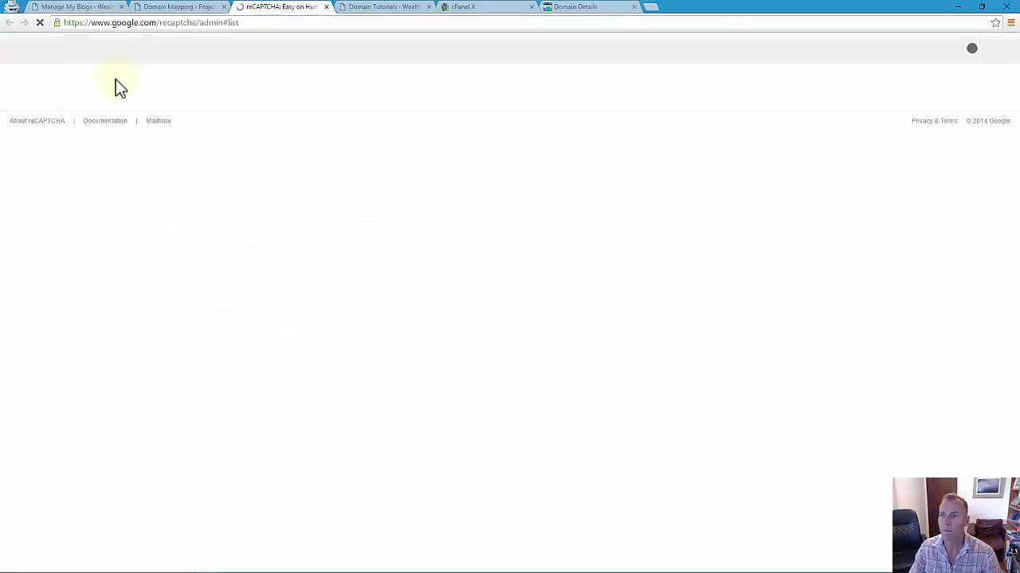
click(298, 204)
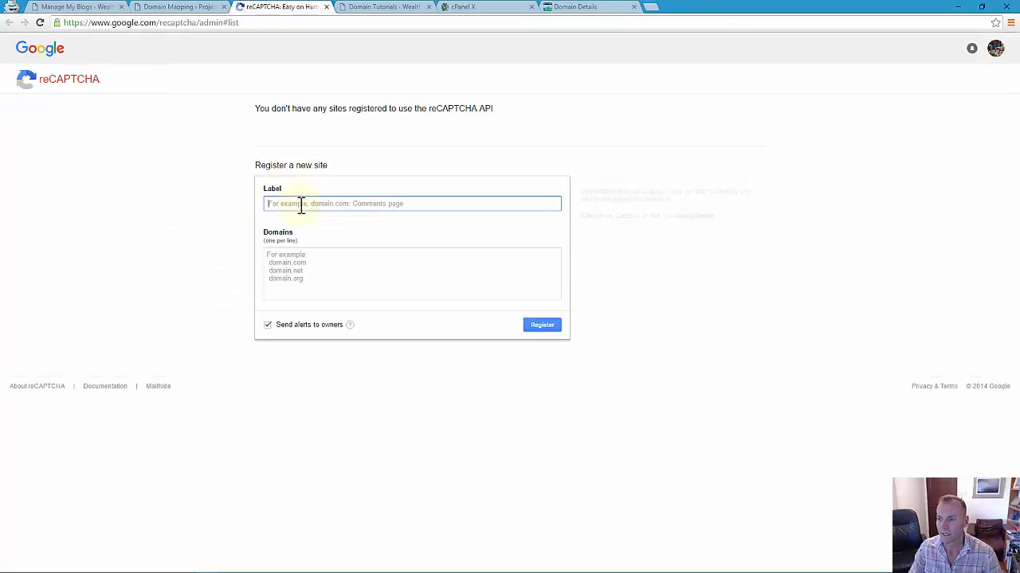
text(www)
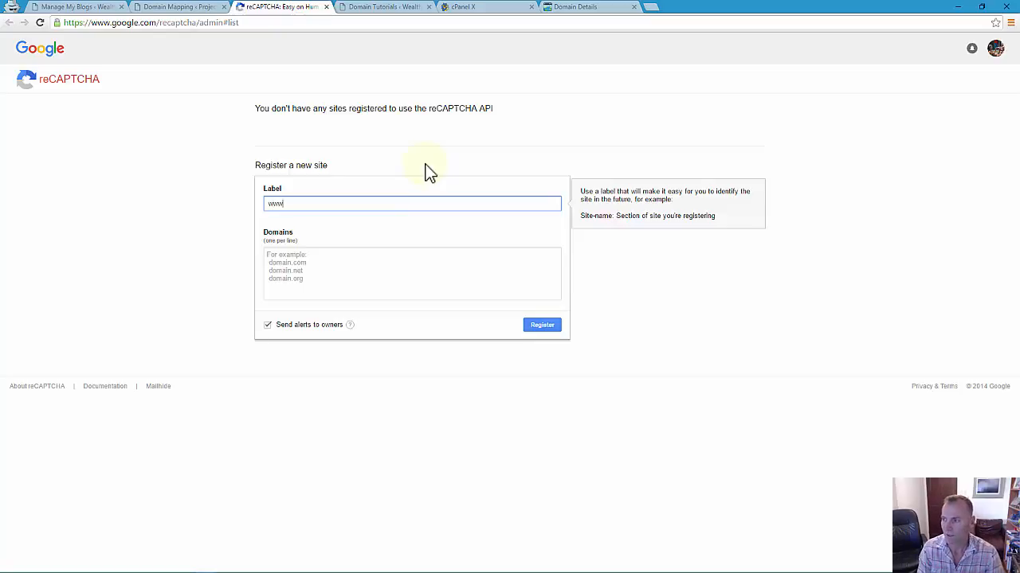
text(.project)
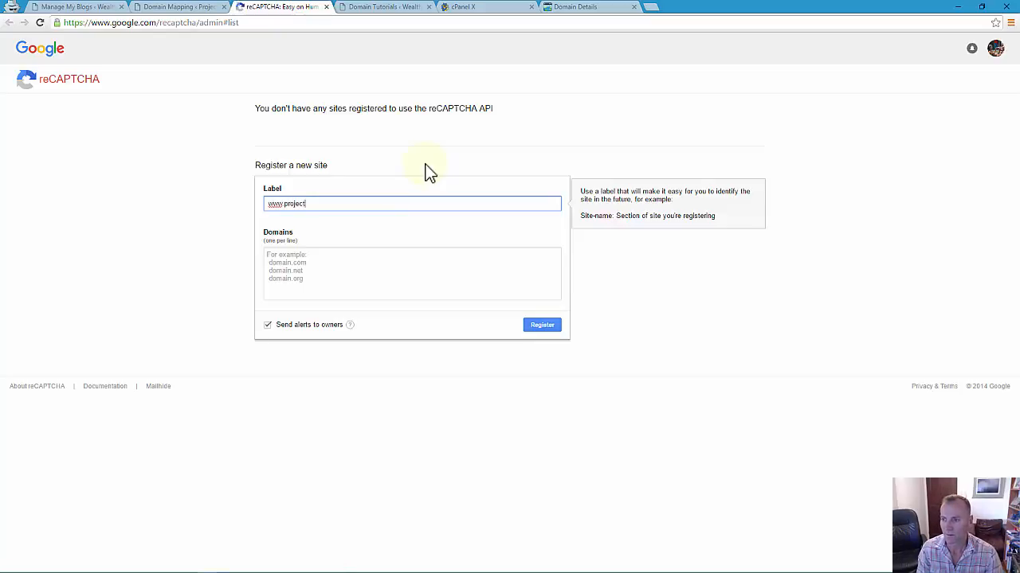
text(familyfreed)
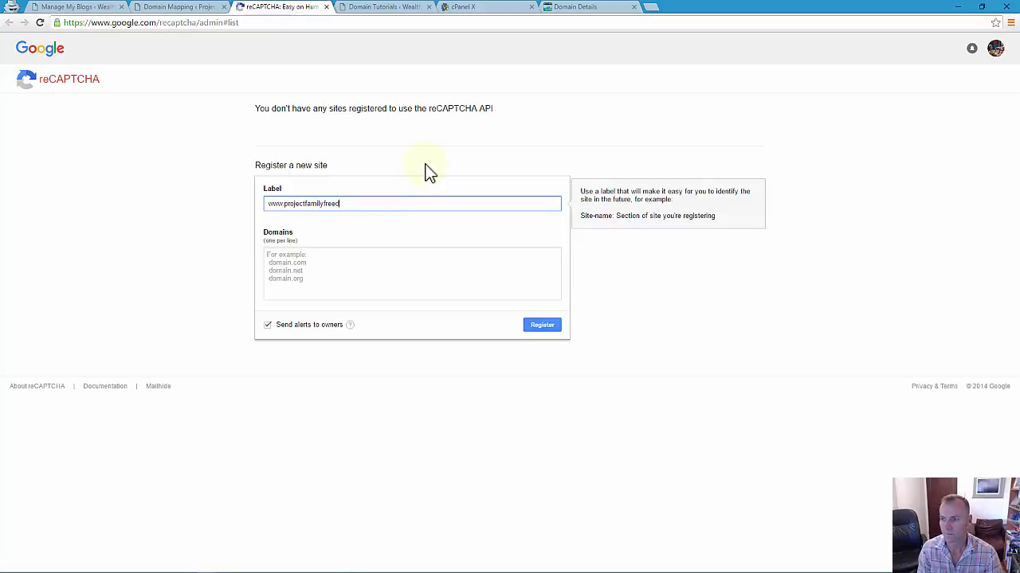
text(om.com)
key(Tab)
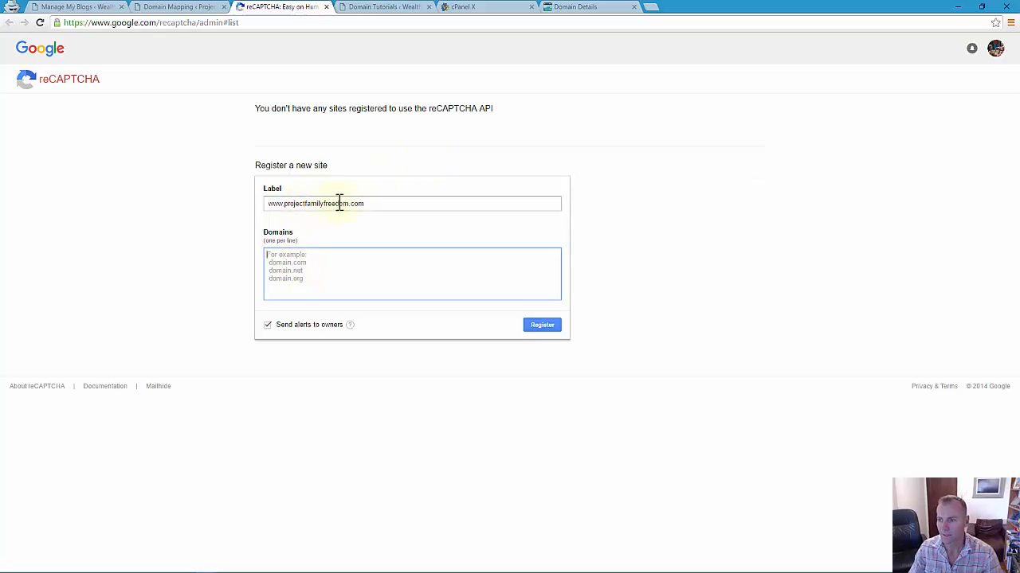
triple_click(298, 201)
key(ctrl+c)
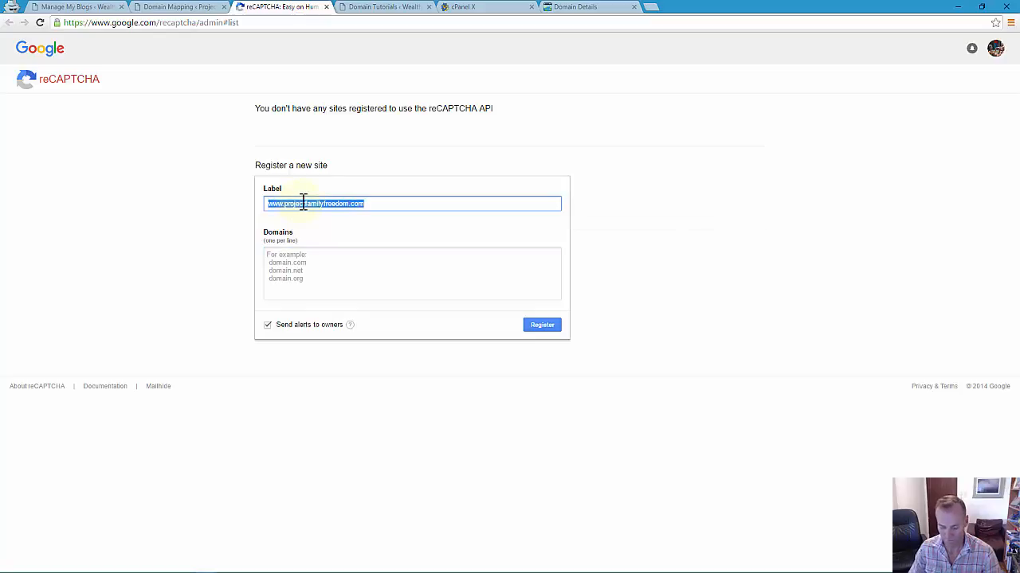
click(303, 255)
key(ctrl+v)
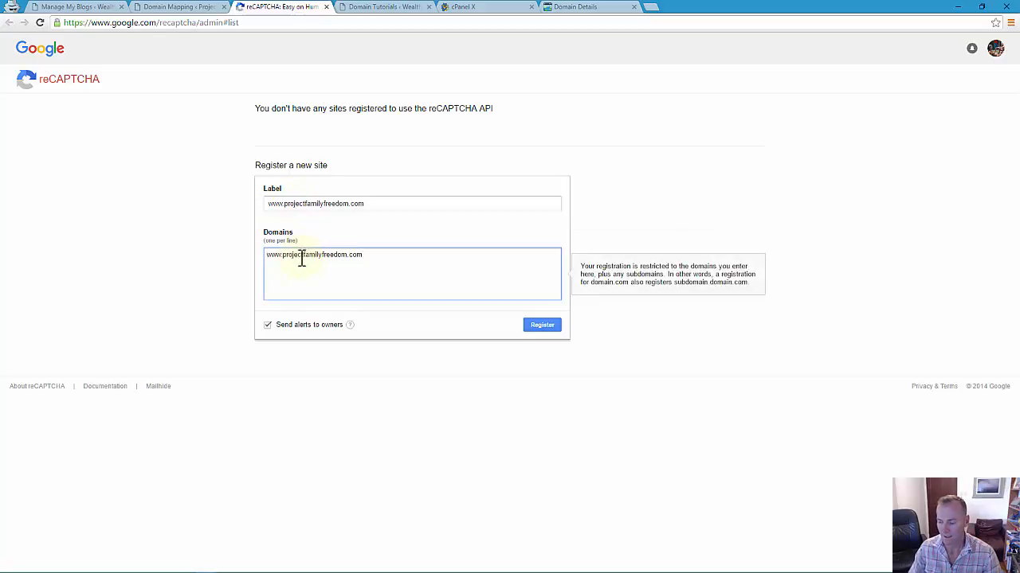
key(Tab)
key(Return)
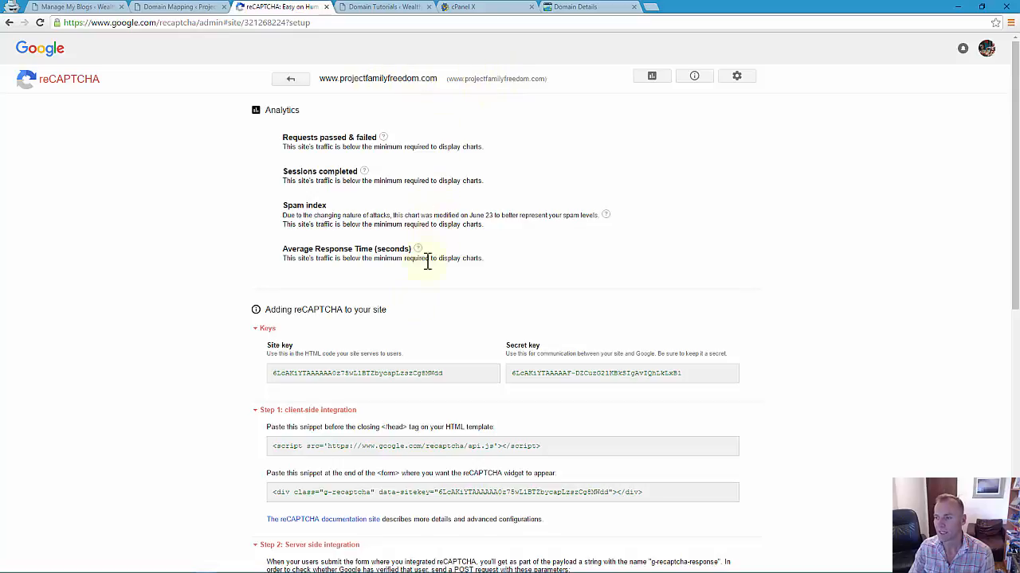
- Copy the reCAPTCHA site key and paste it into the Site Key field of the blog's domain mapping
click(357, 376)
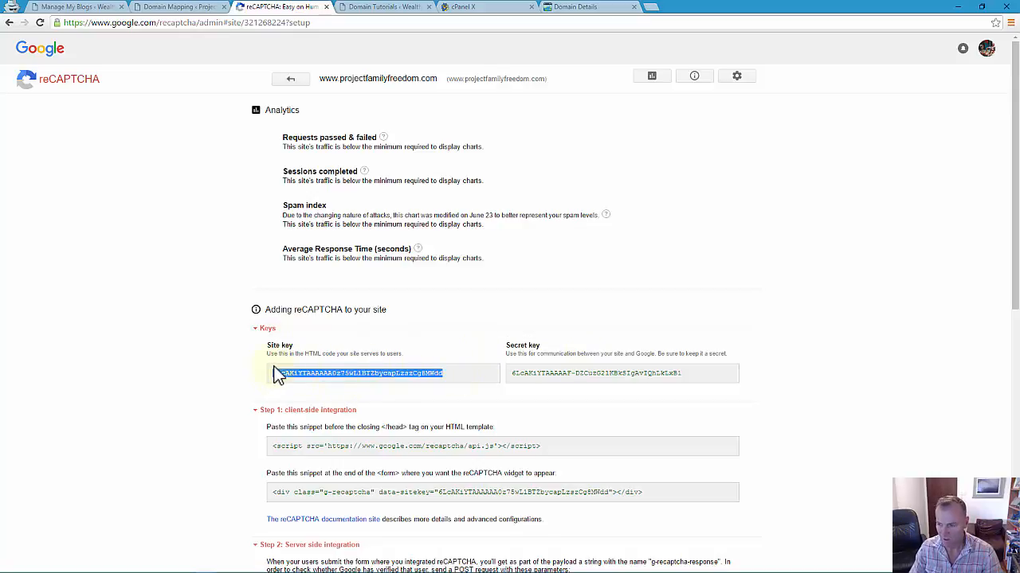
click(179, 6)
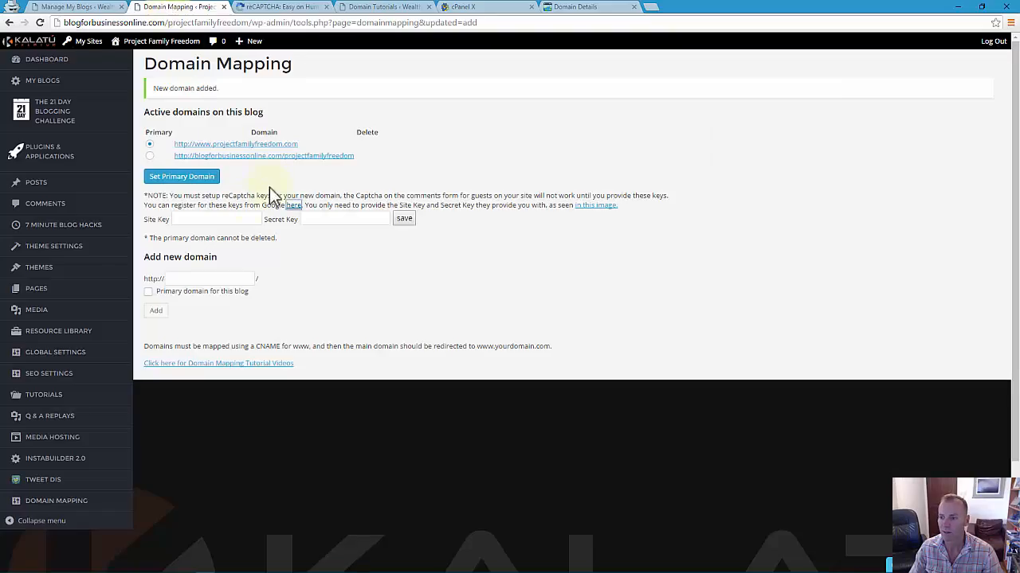
click(216, 219)
key(ctrl+v)
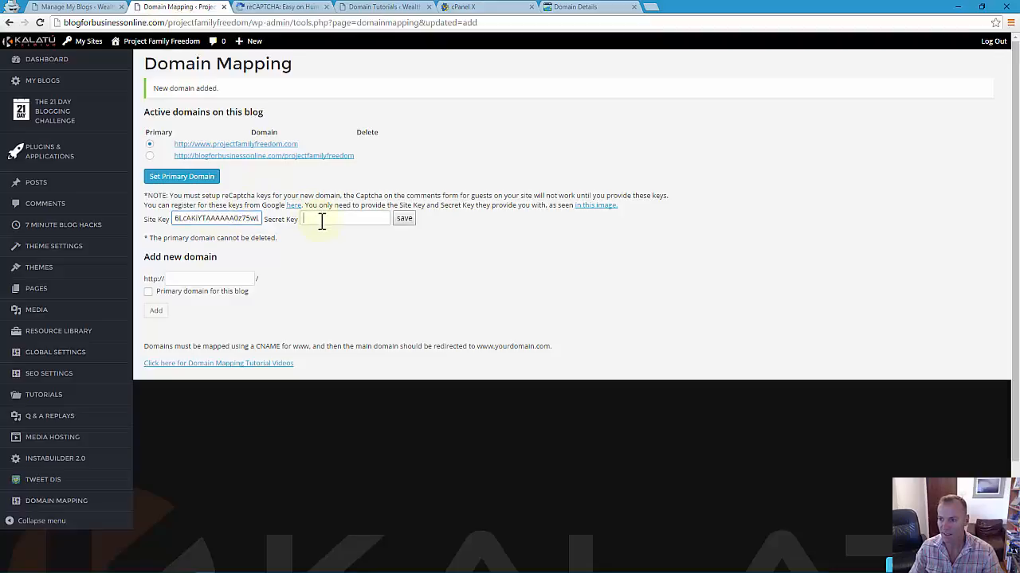
- Copy the reCAPTCHA secret key into the Secret Key field of the blog's domain mapping and save both keys
click(319, 220)
click(271, 8)
triple_click(548, 374)
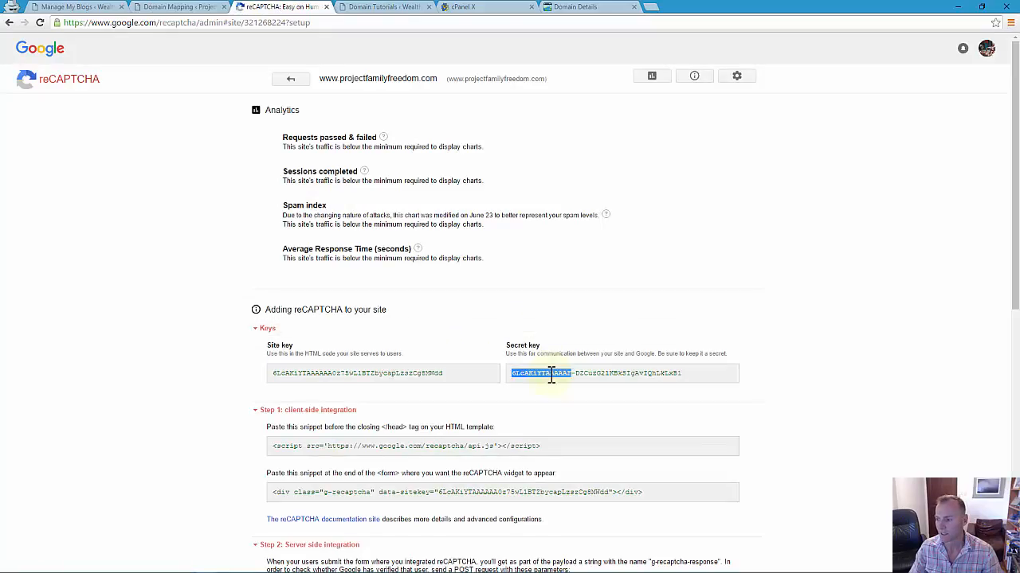
key(ctrl+c)
click(179, 7)
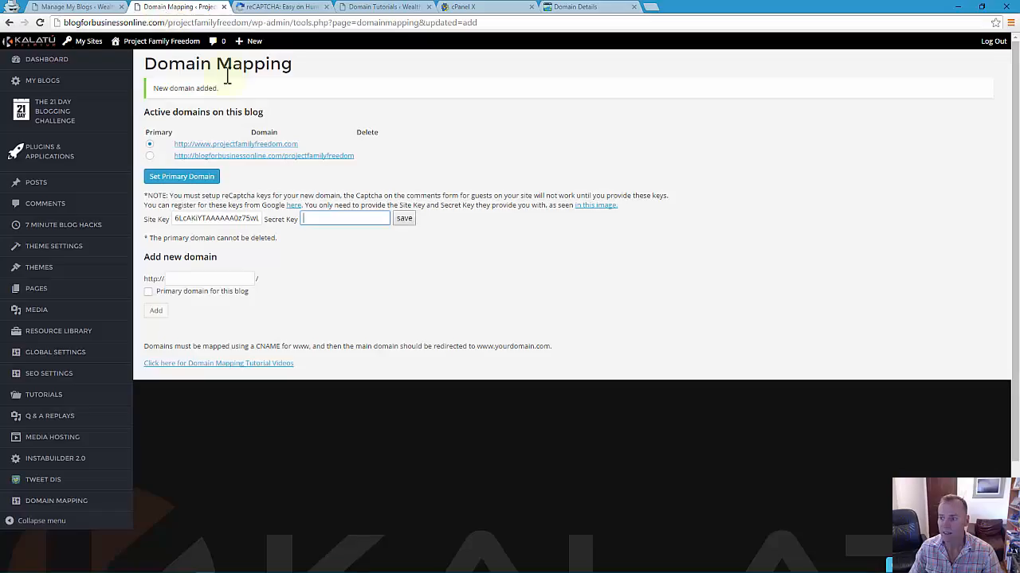
key(ctrl+v)
click(408, 220)
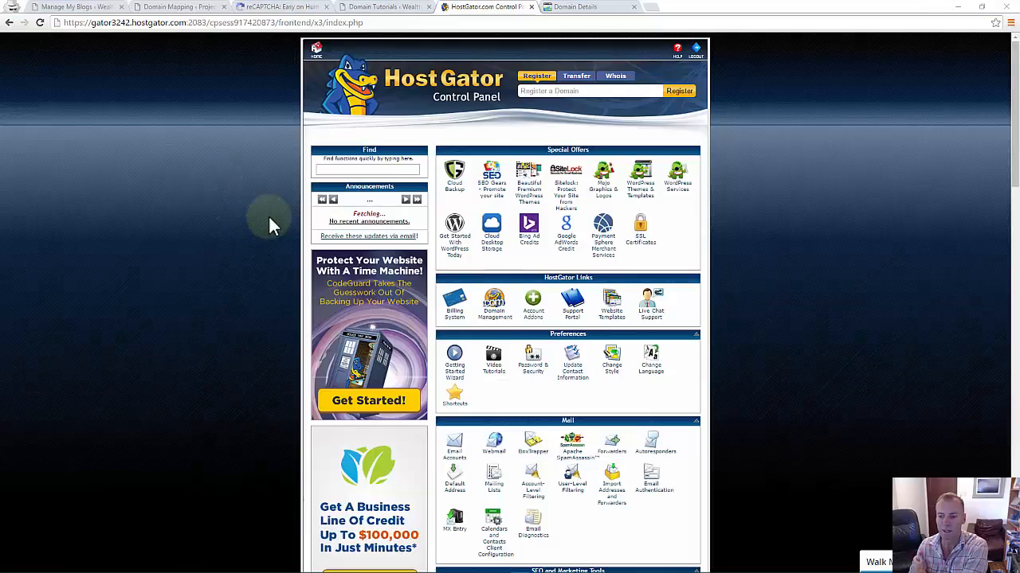
- Open the Advanced DNS Zone Editor in the HostGator control panel for projectfamilyfreedom.com
scroll(502, 337, down, 5)
scroll(557, 335, down, 4)
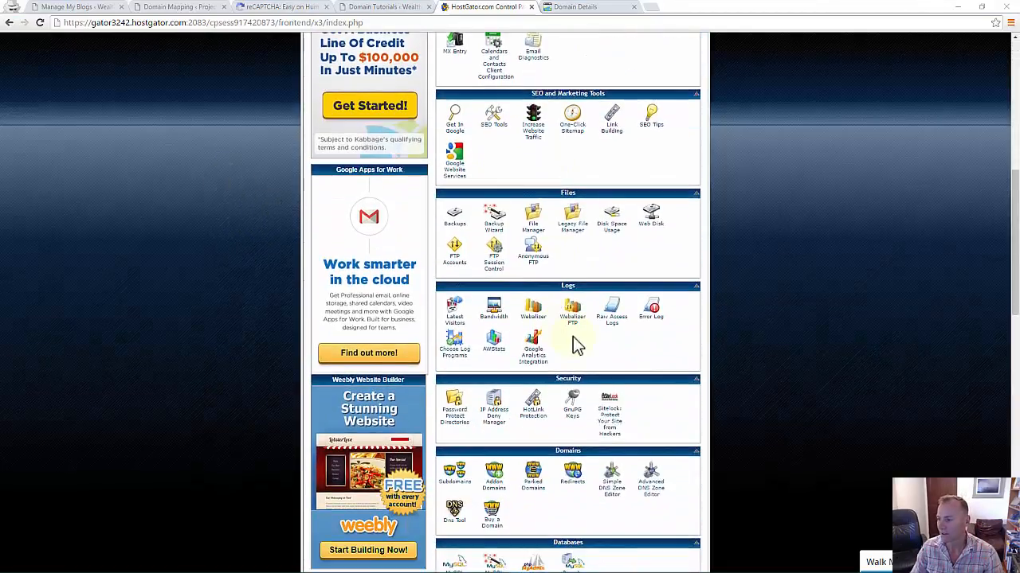
click(649, 340)
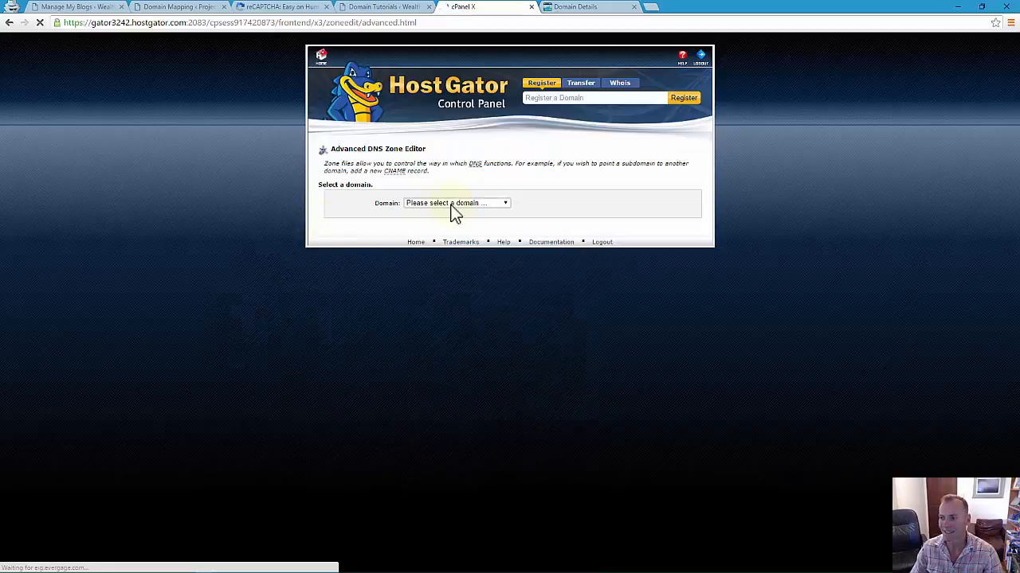
click(450, 205)
click(451, 357)
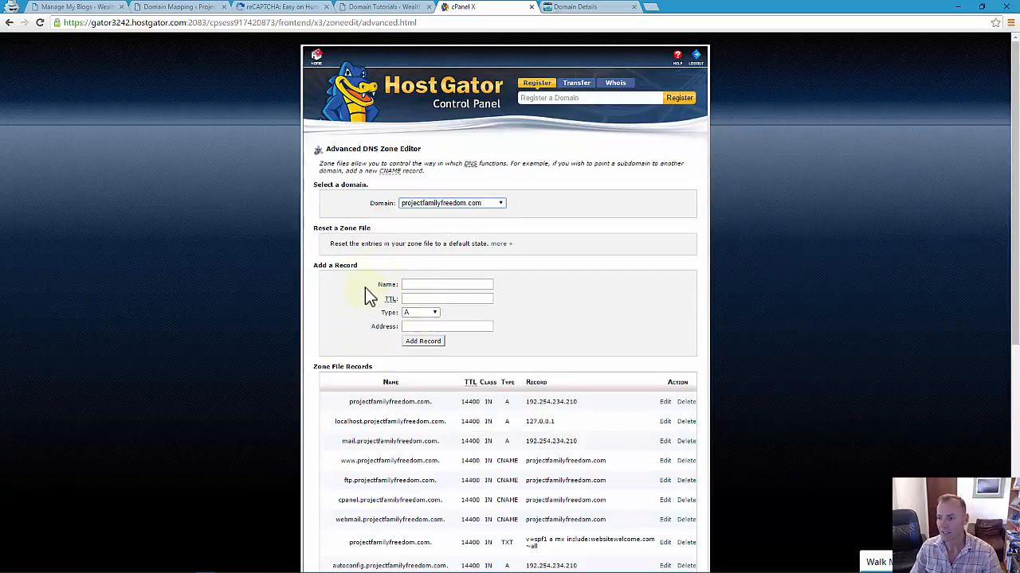
scroll(363, 310, down, 2)
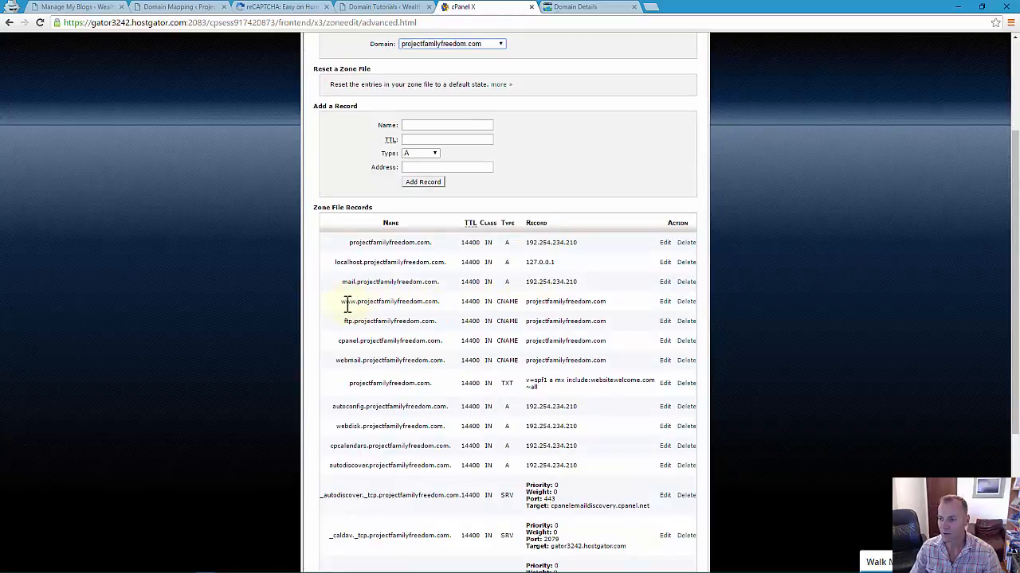
drag(350, 303, 440, 304)
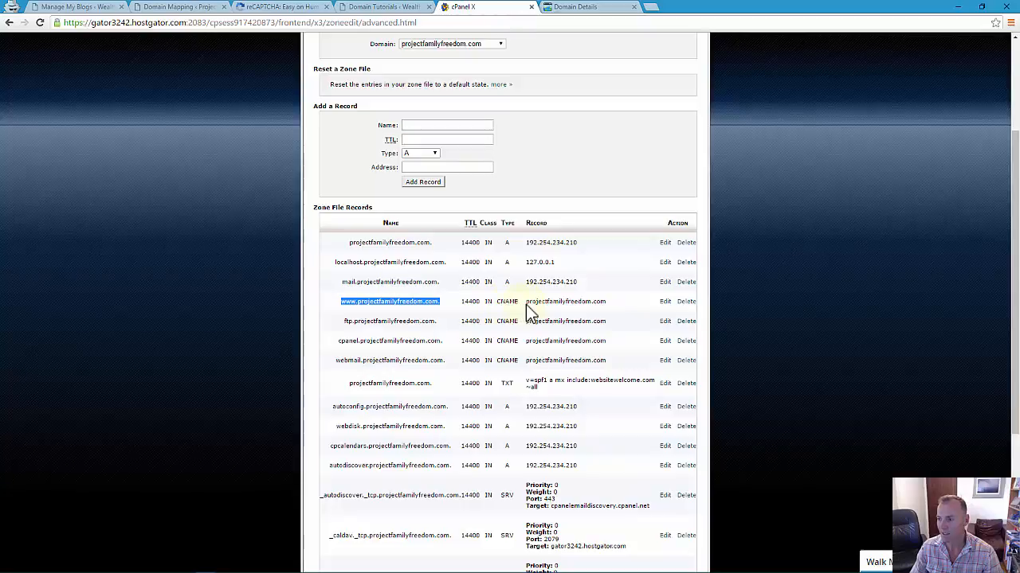
drag(525, 304, 606, 302)
click(605, 302)
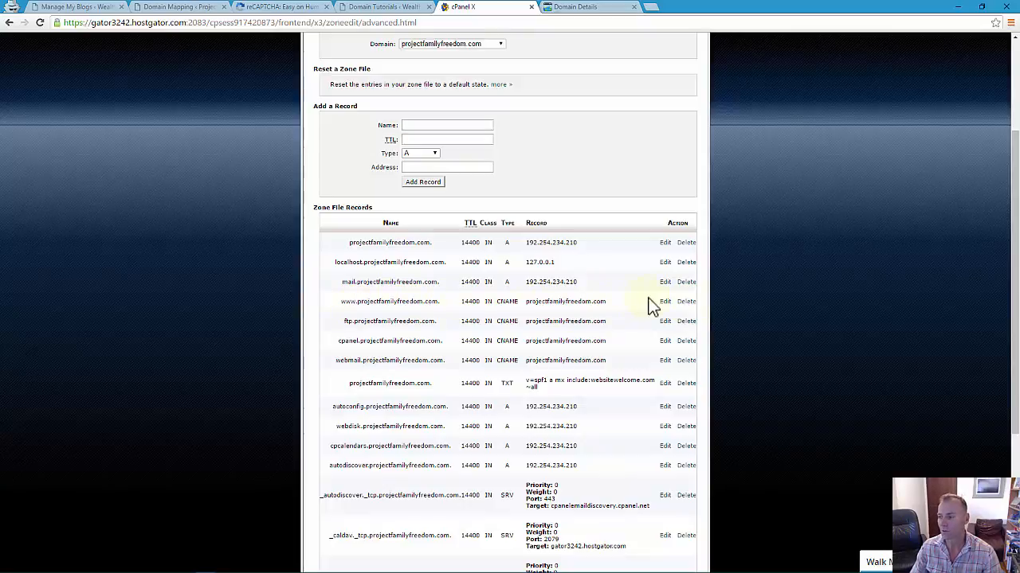
click(686, 302)
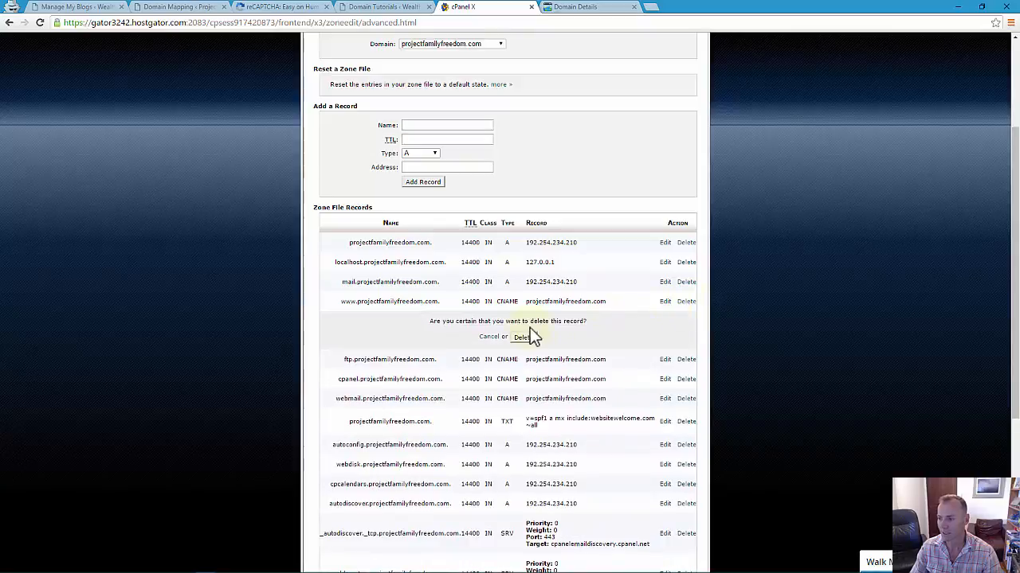
click(519, 338)
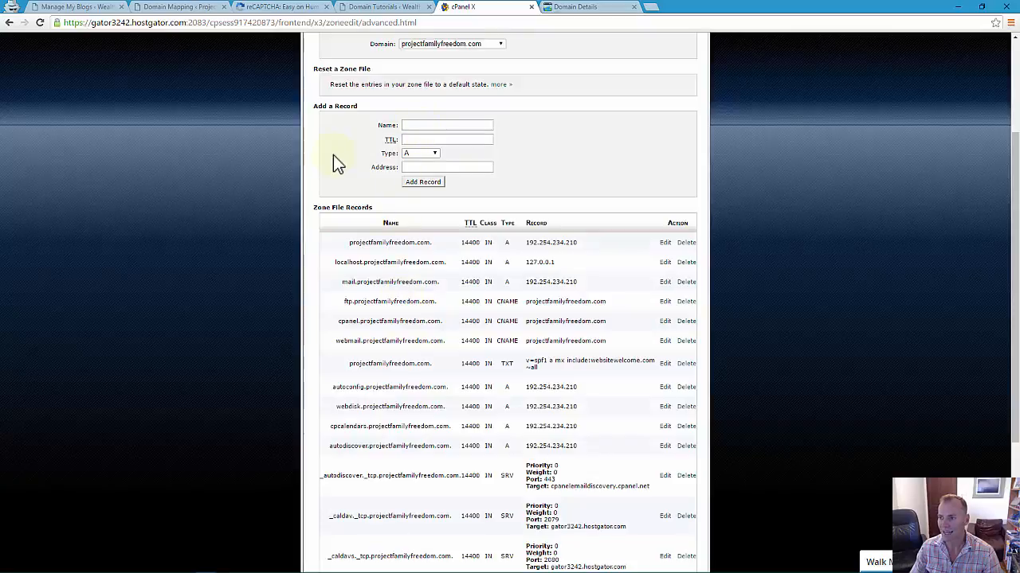
scroll(337, 159, up, 2)
click(428, 284)
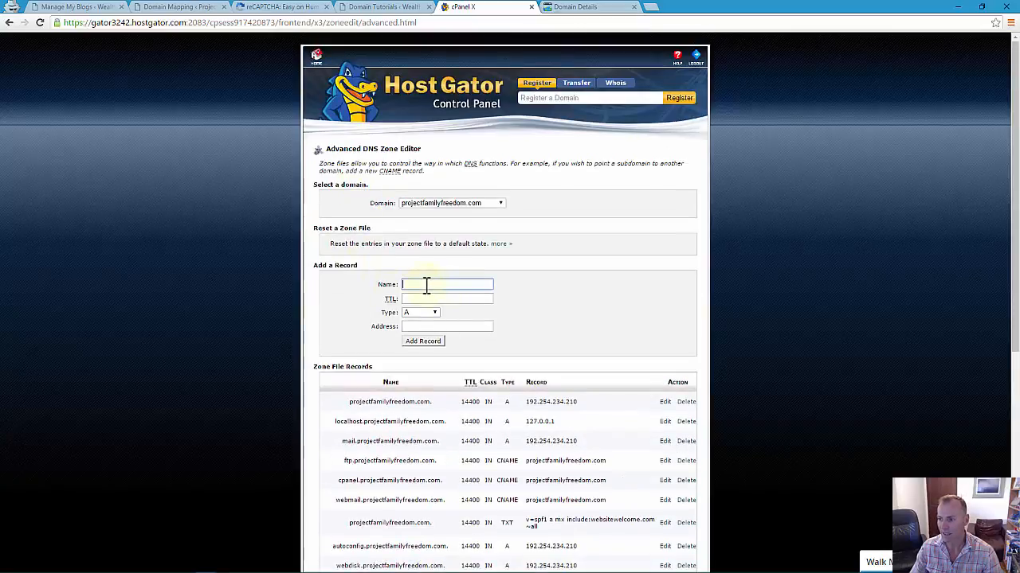
text(www)
key(Tab)
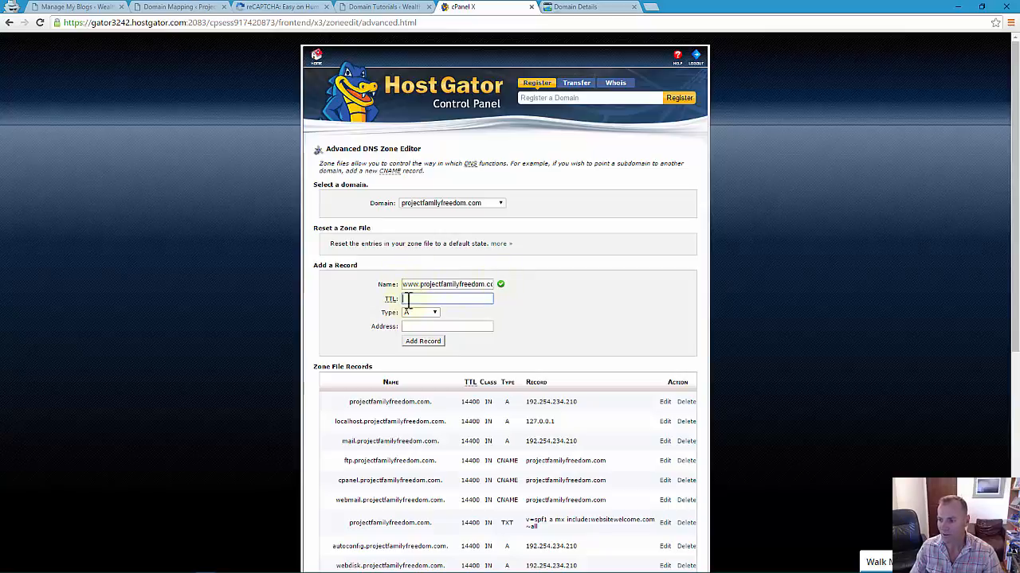
key(Tab)
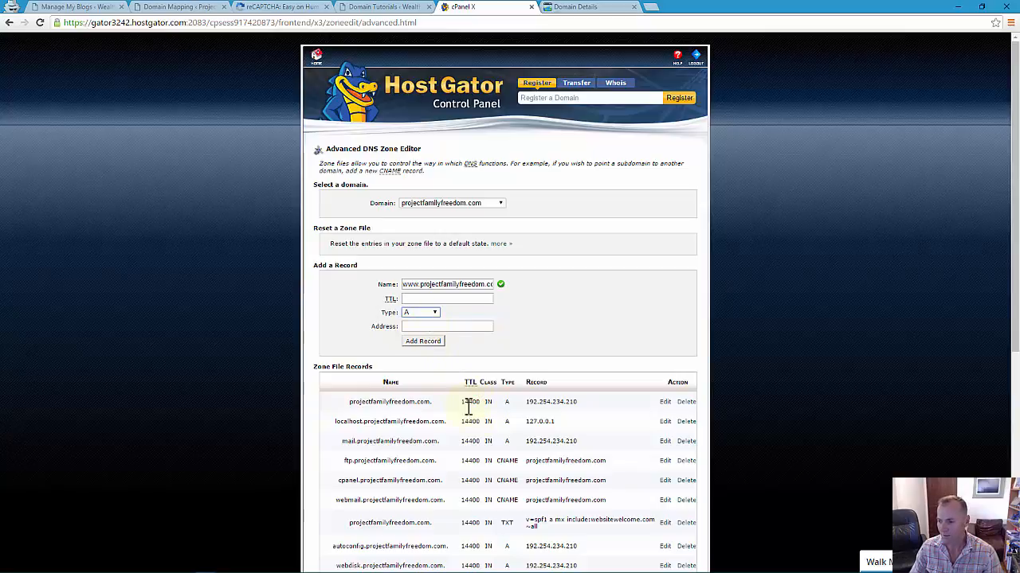
scroll(469, 496, down, 1)
scroll(470, 495, up, 1)
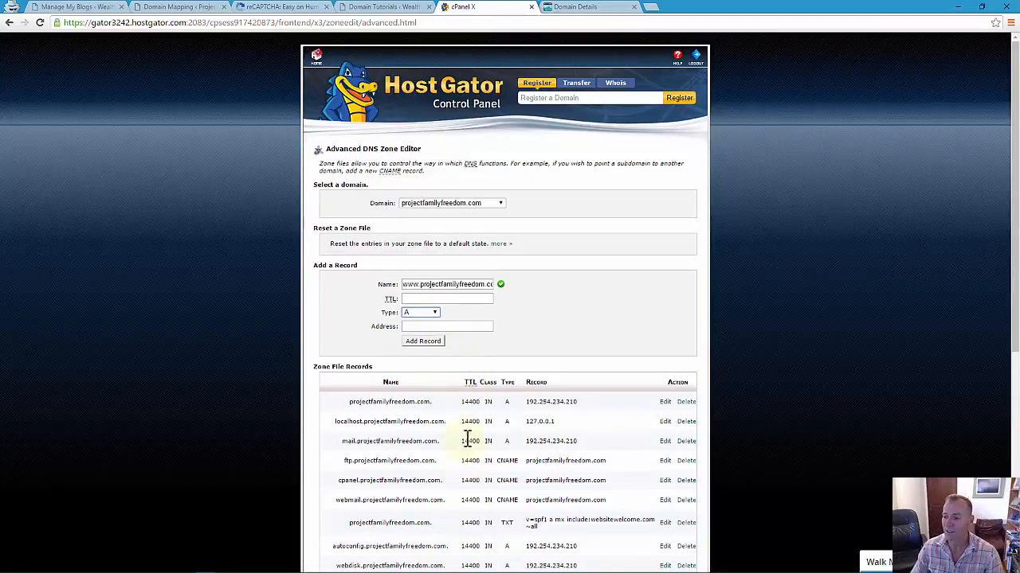
click(434, 313)
click(426, 338)
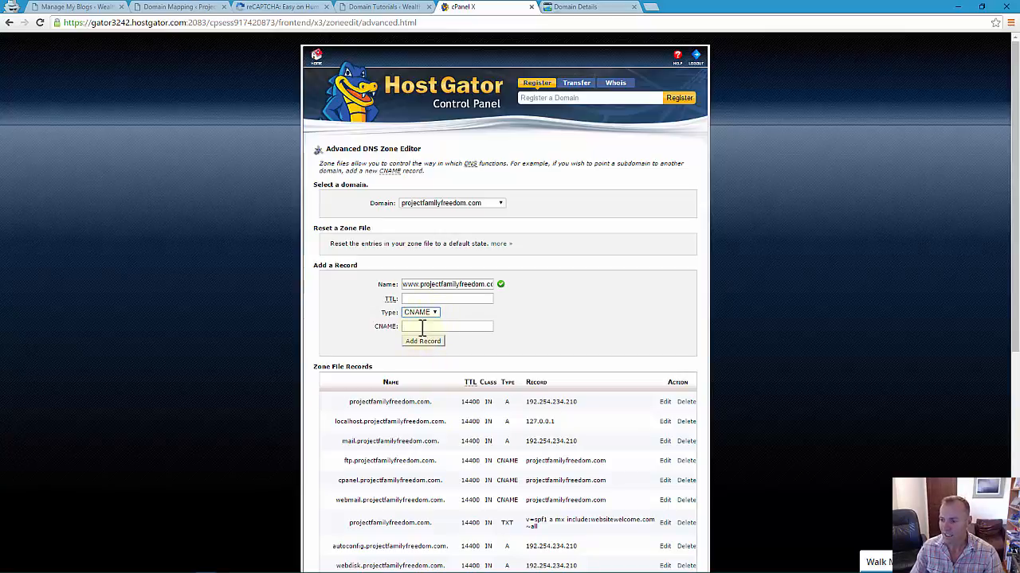
click(423, 327)
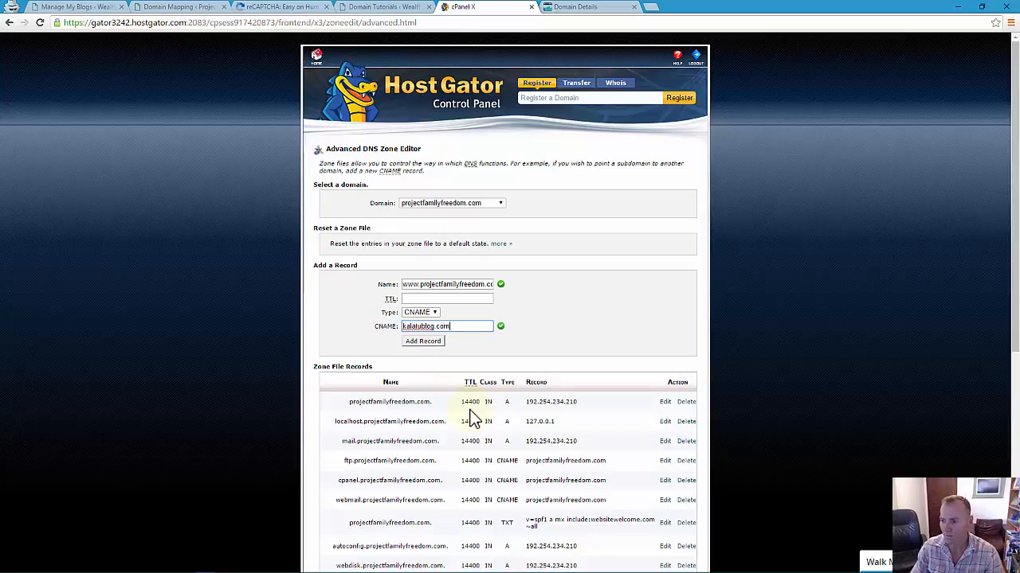
key(Tab)
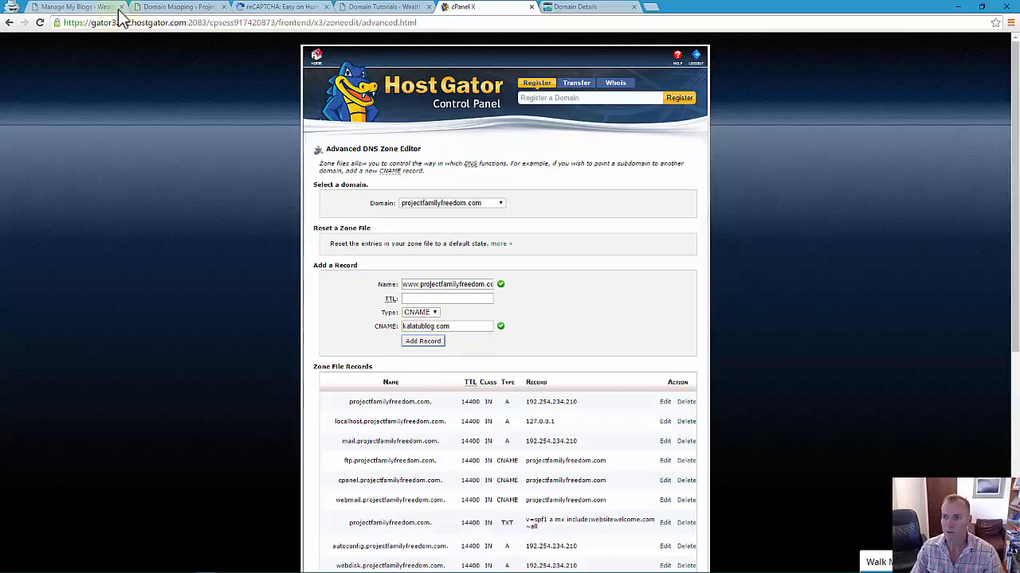
click(151, 8)
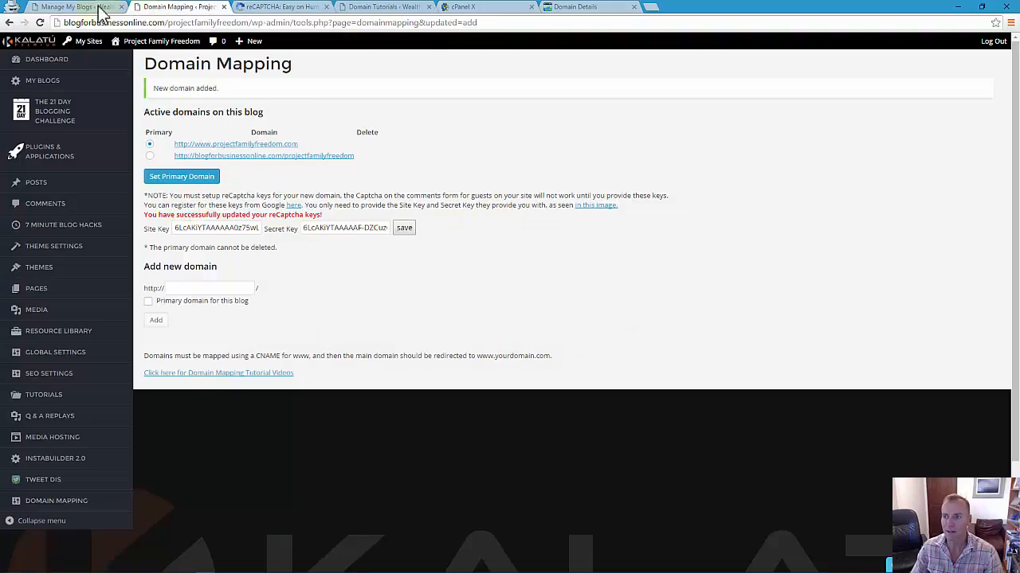
click(388, 8)
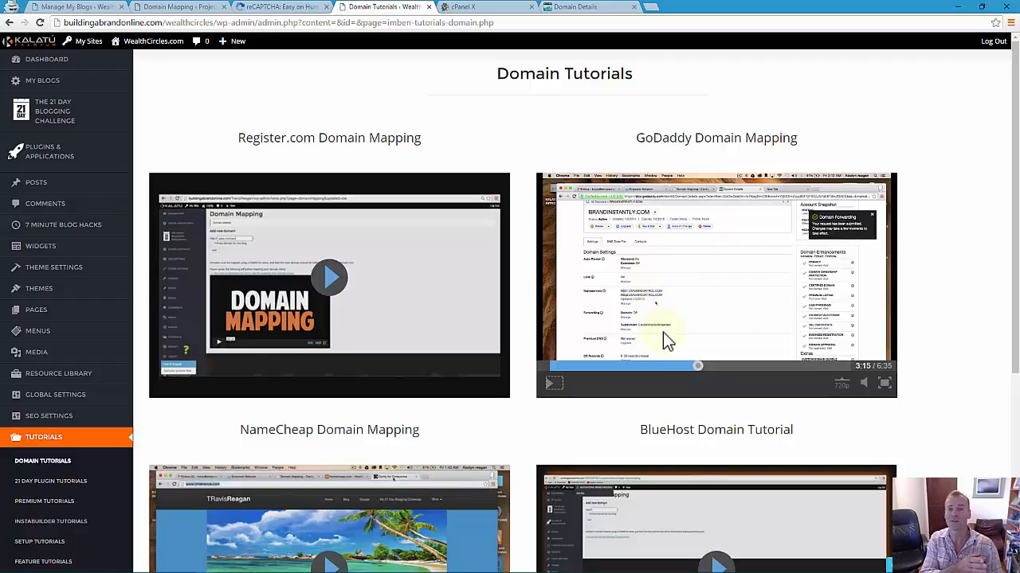
click(59, 8)
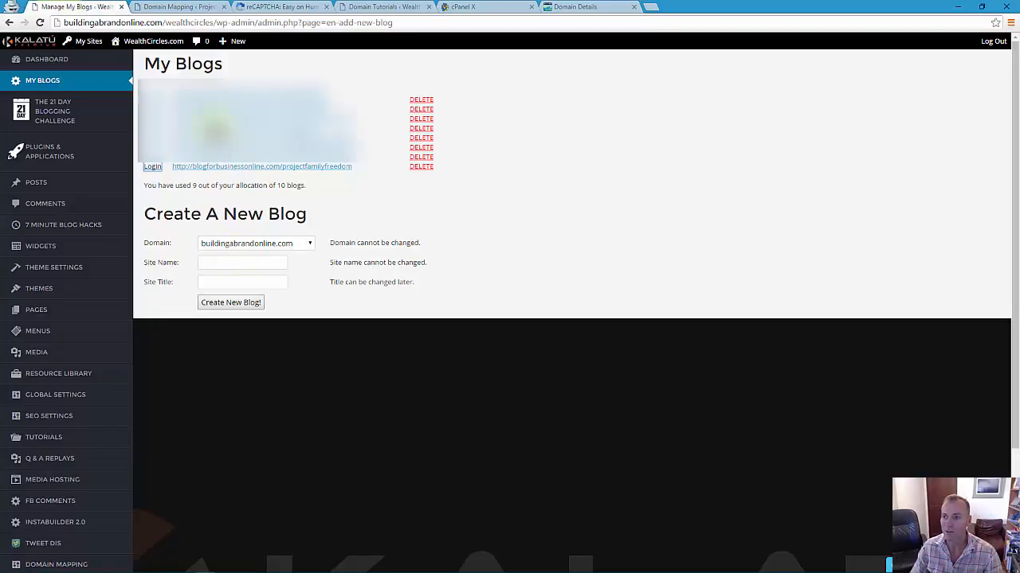
click(489, 9)
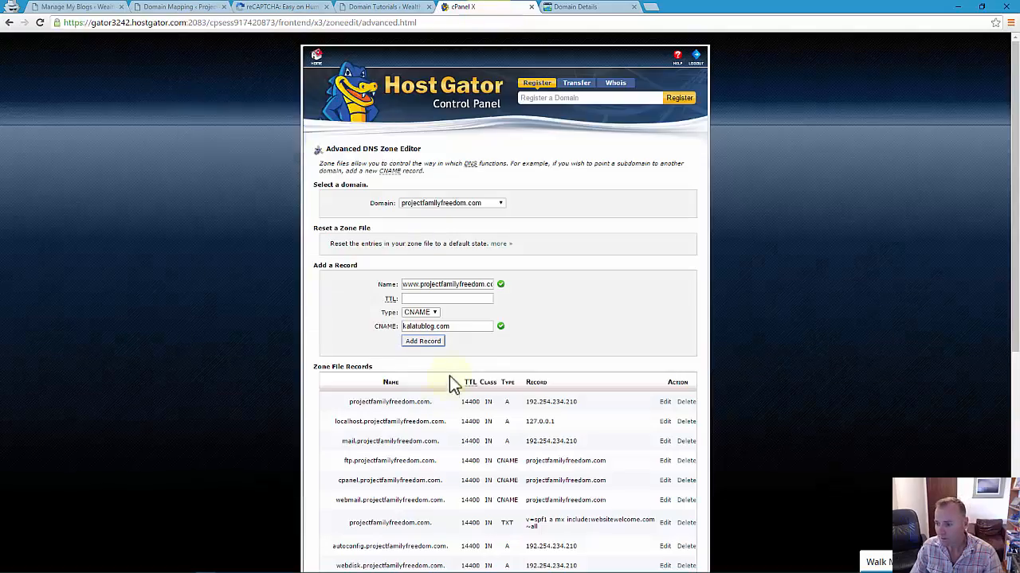
- Set the new www record's TTL to 14400 and add the record to the zone file
click(422, 342)
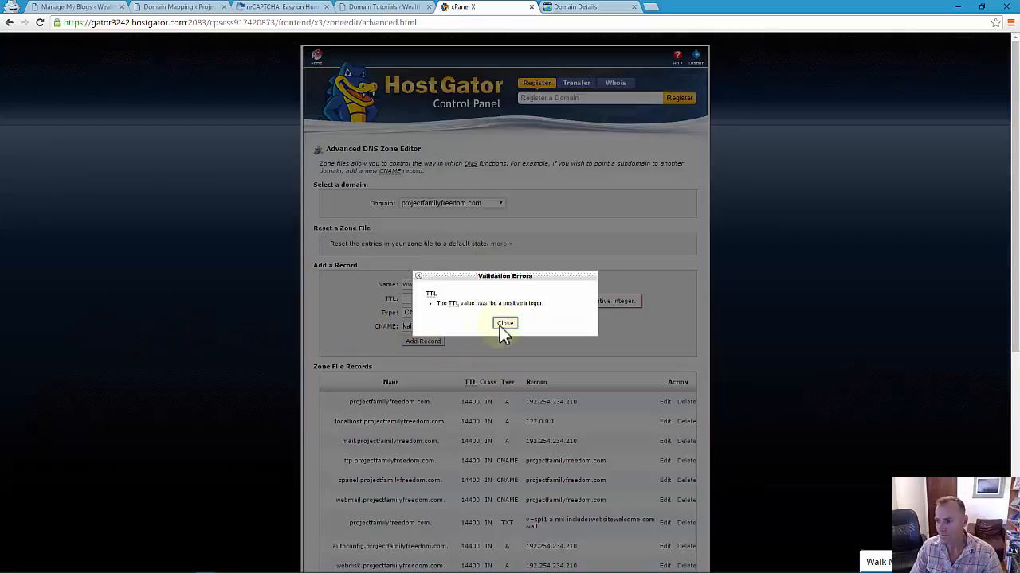
click(505, 324)
click(417, 297)
text(14400)
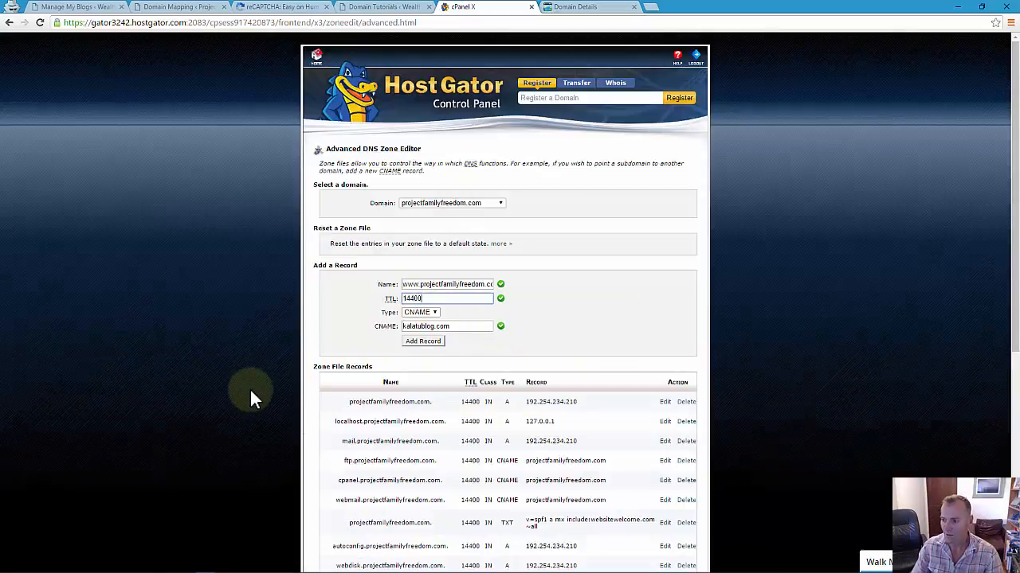
key(Tab)
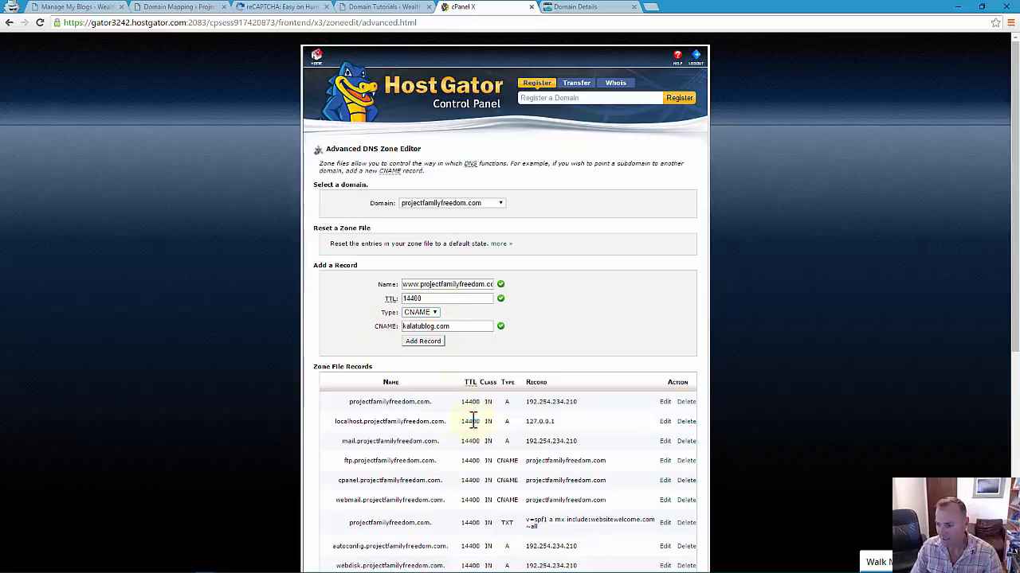
scroll(466, 434, down, 3)
scroll(474, 454, down, 2)
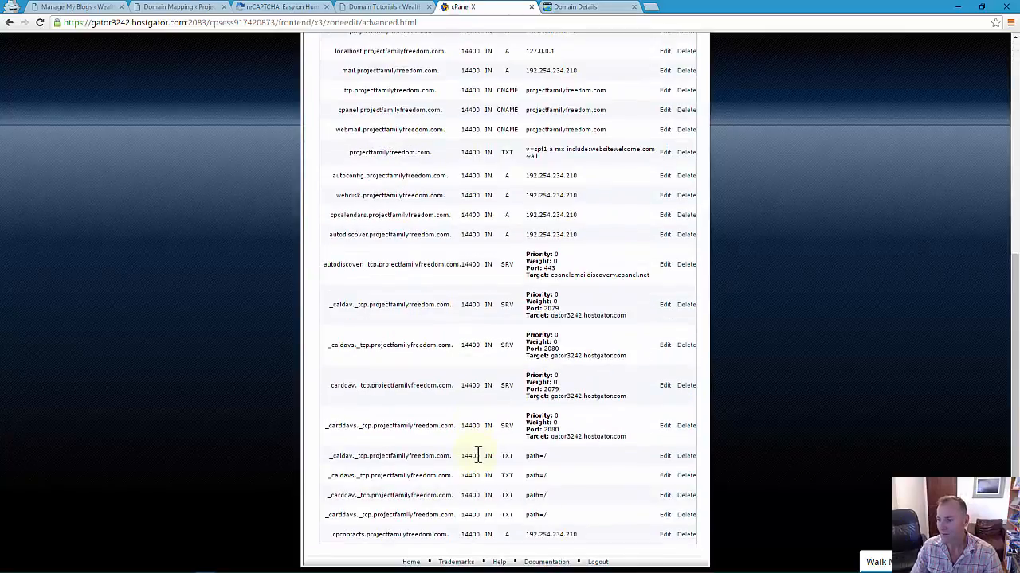
scroll(473, 455, up, 6)
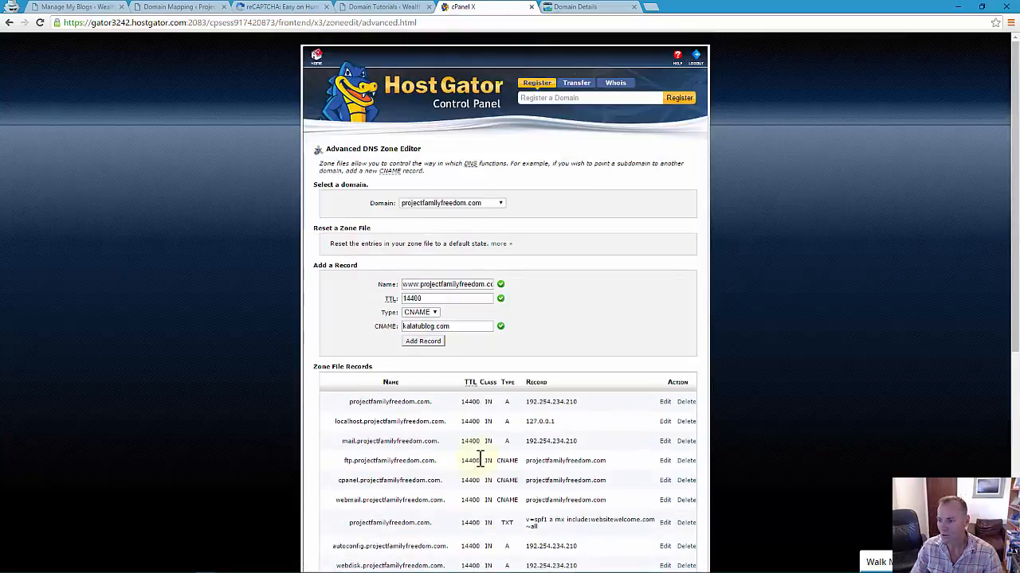
click(420, 342)
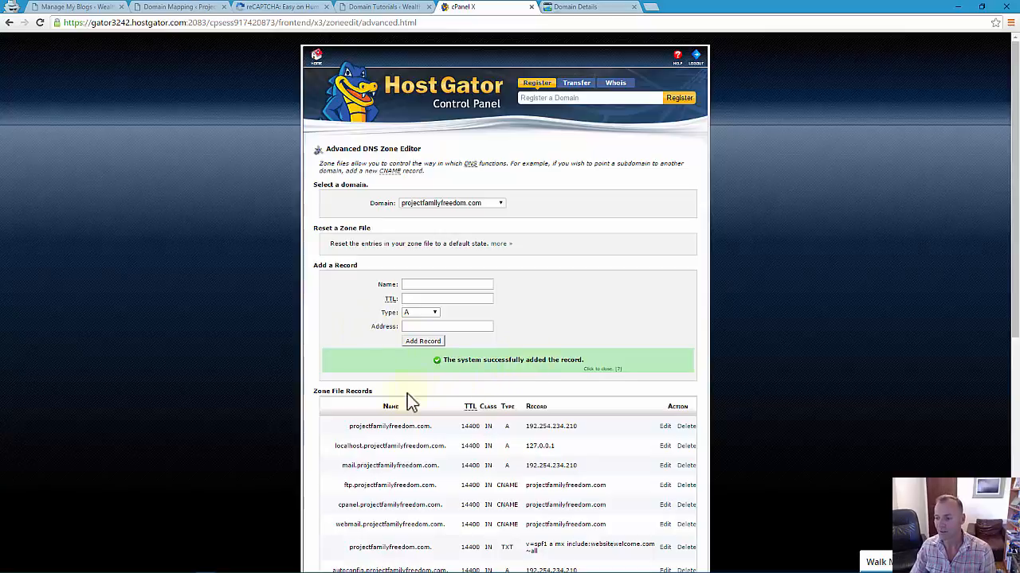
scroll(403, 398, down, 1)
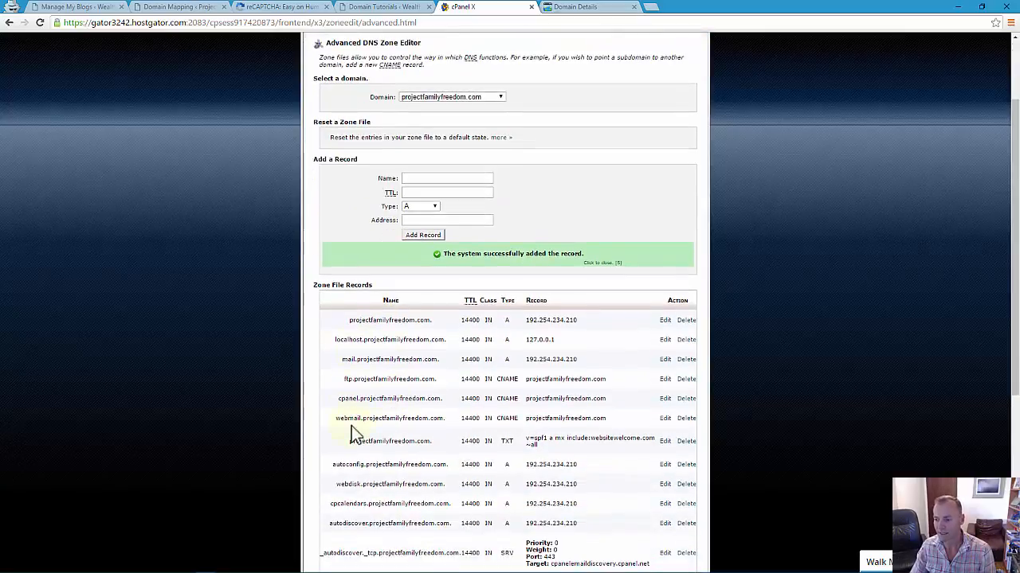
scroll(351, 462, down, 1)
scroll(352, 464, down, 4)
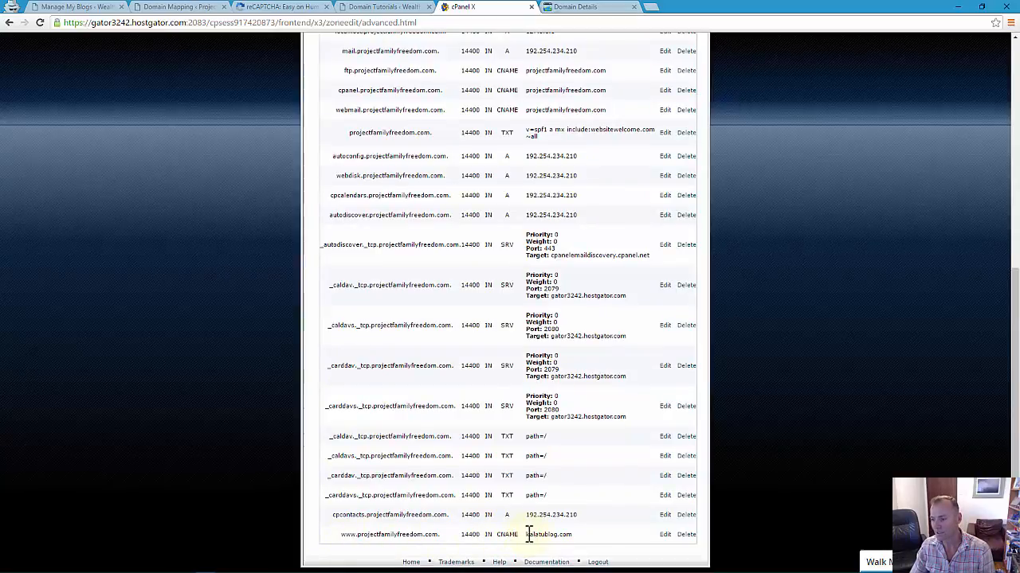
drag(526, 535, 570, 536)
click(560, 535)
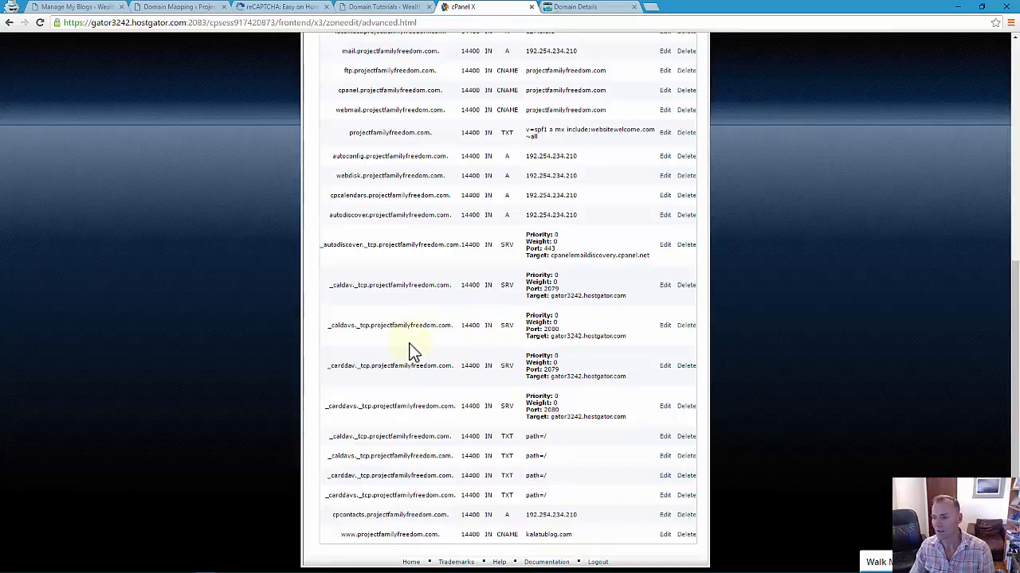
scroll(412, 352, up, 5)
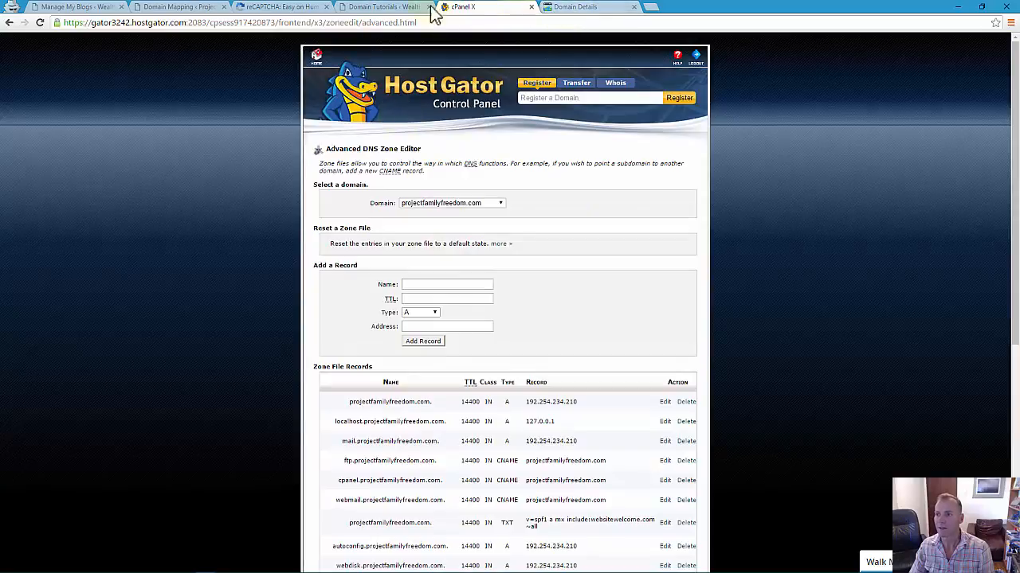
- Open the Global Settings of the Project Family Freedom blog and look through the options to the end of the page
click(80, 8)
click(167, 8)
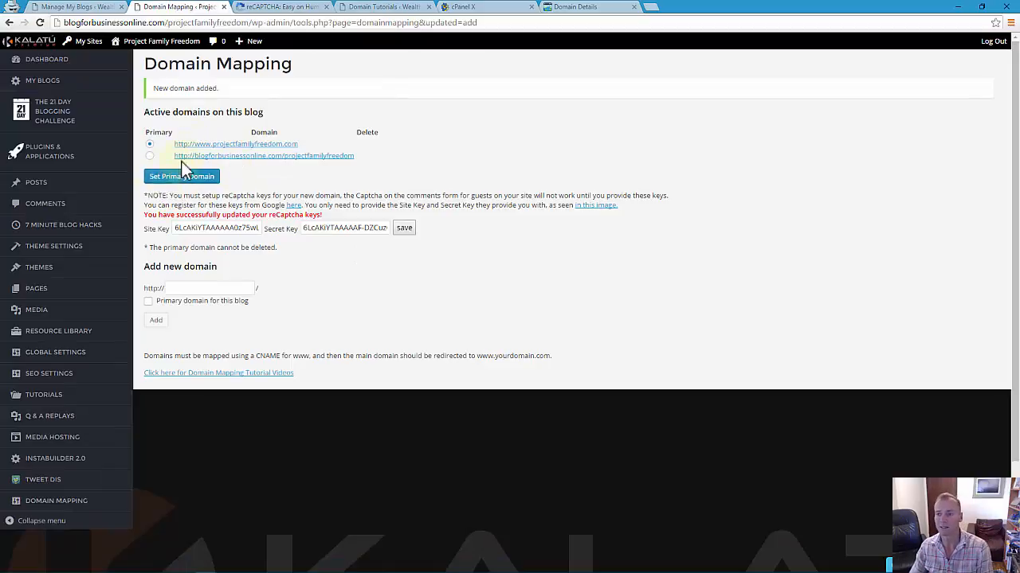
click(40, 352)
scroll(186, 383, down, 6)
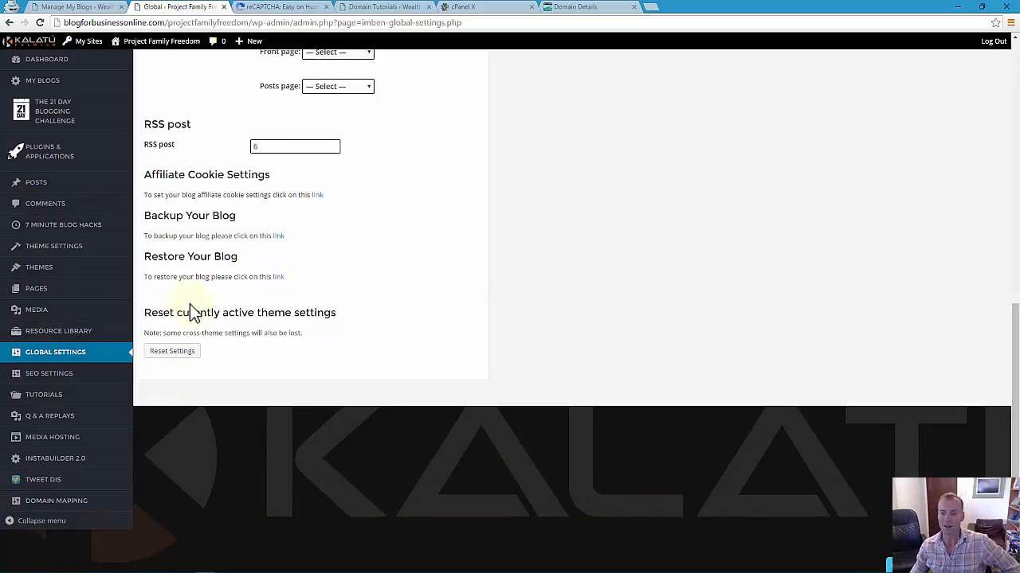
- View the blog's Plugins & Applications and open The 21 Day Blogging Challenge
mouse_move(36, 309)
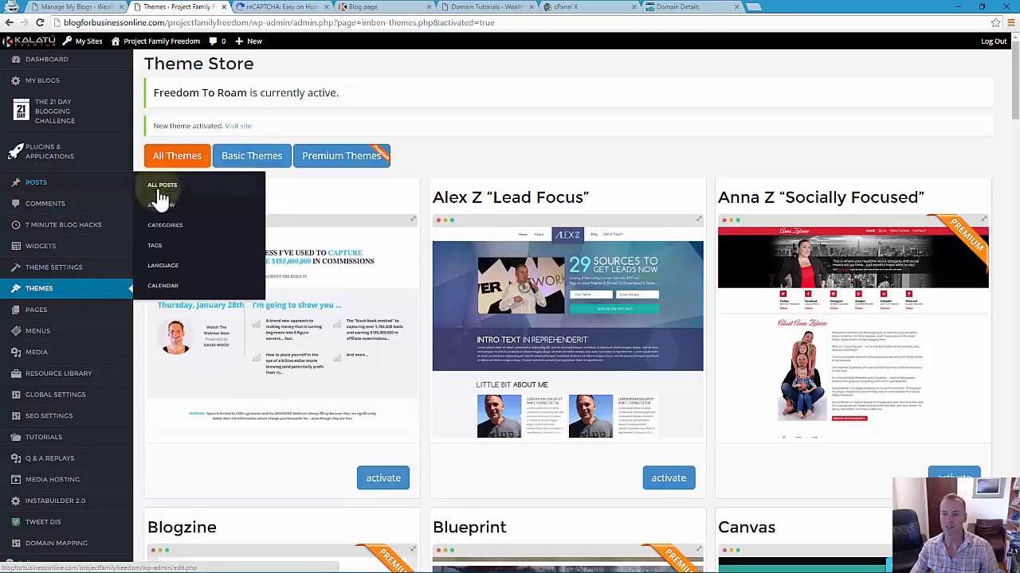
click(70, 154)
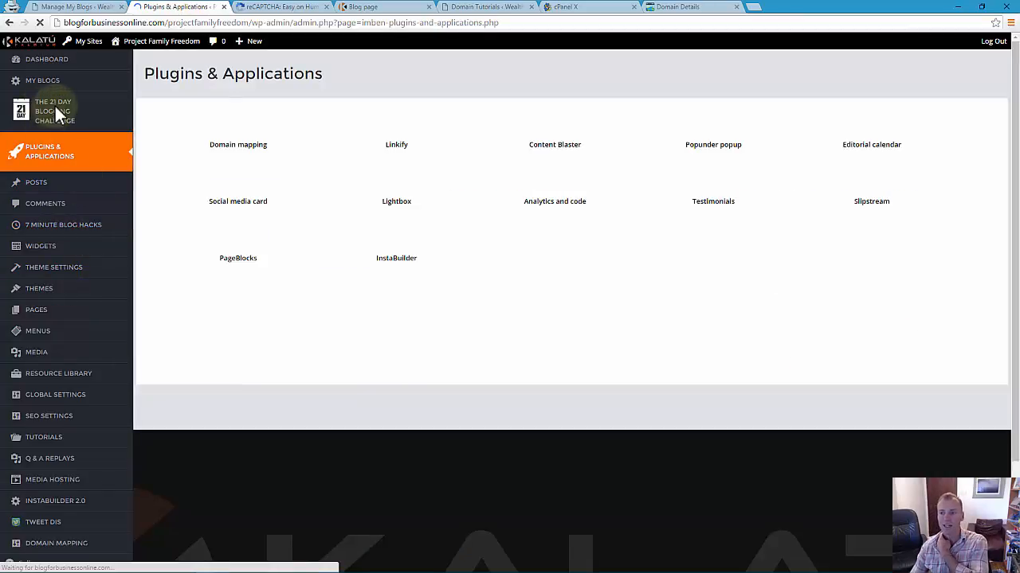
mouse_move(55, 107)
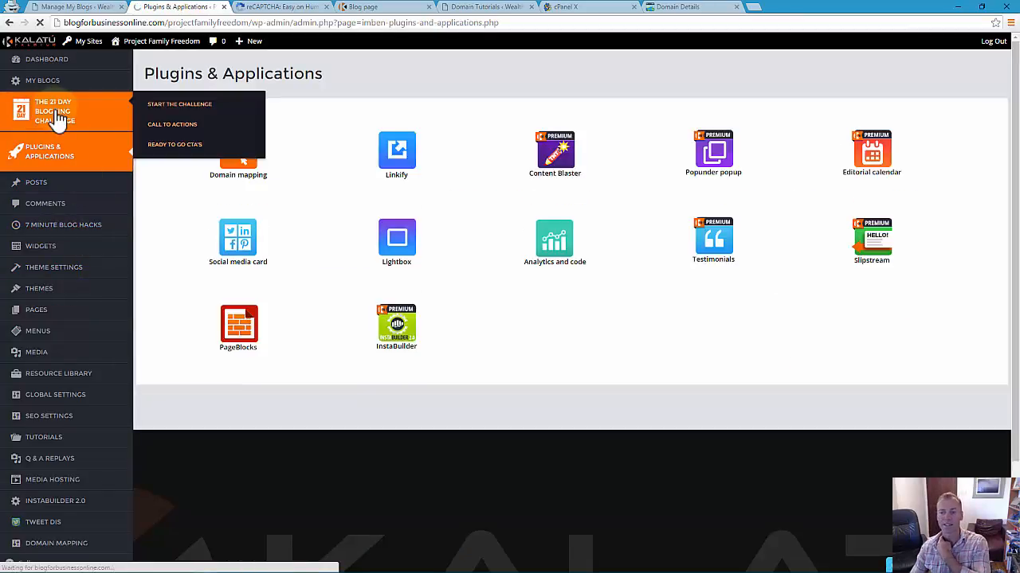
click(57, 118)
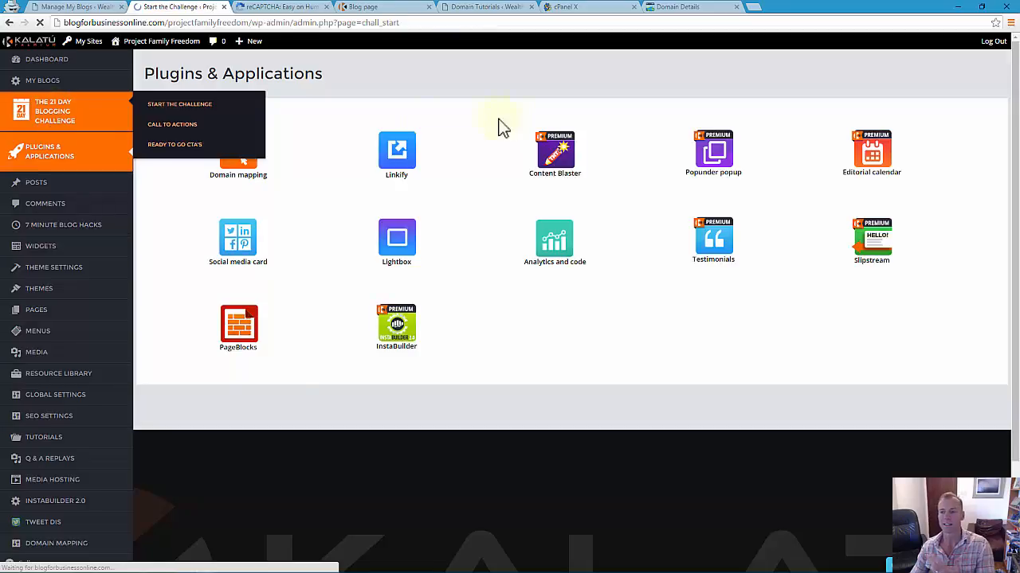